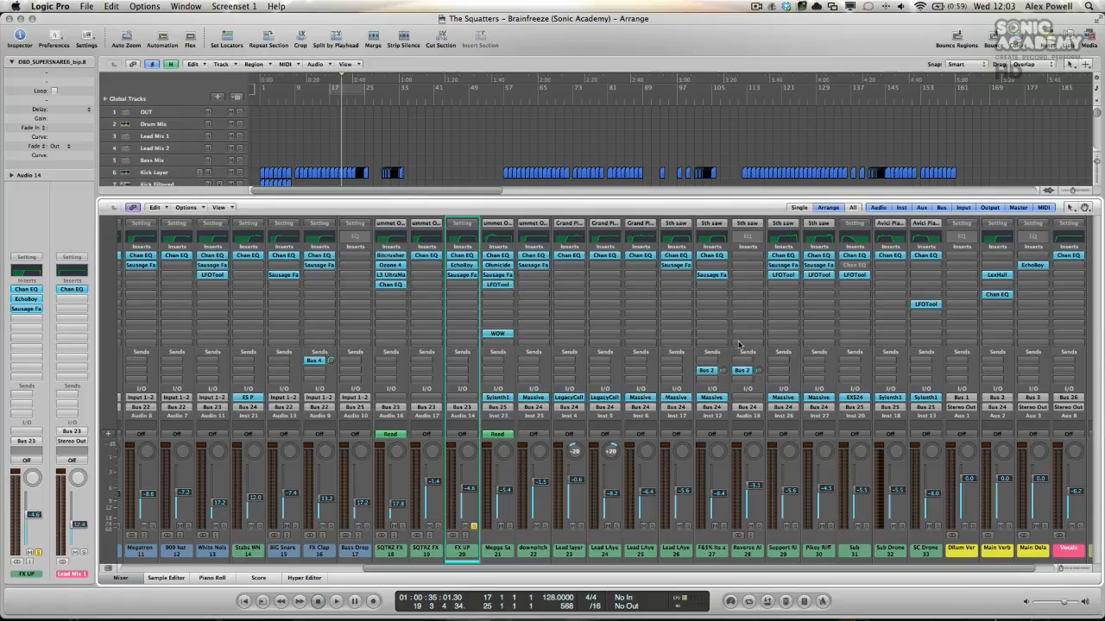
Step: Check which bus the FX Clap send is routed to and compare it with the effect returns in the mixer
{"action": "left_click", "coordinate": [318, 360]}
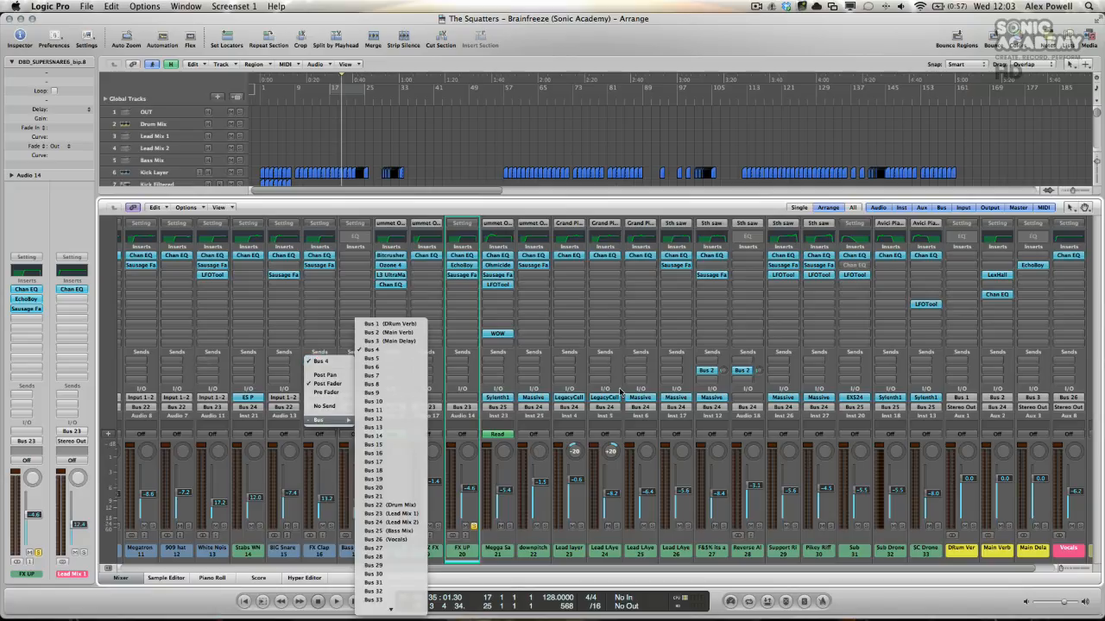
{"action": "left_click", "coordinate": [321, 422]}
{"action": "scroll", "coordinate": [632, 367], "scroll_direction": "right", "scroll_amount": 2}
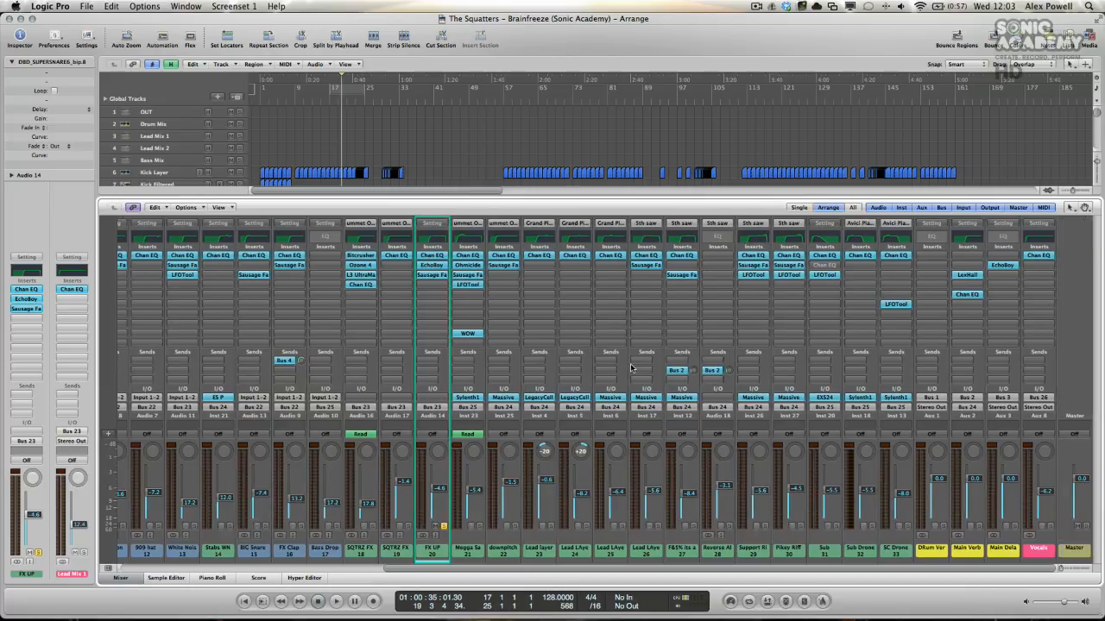
{"action": "scroll", "coordinate": [631, 368], "scroll_direction": "left", "scroll_amount": 5}
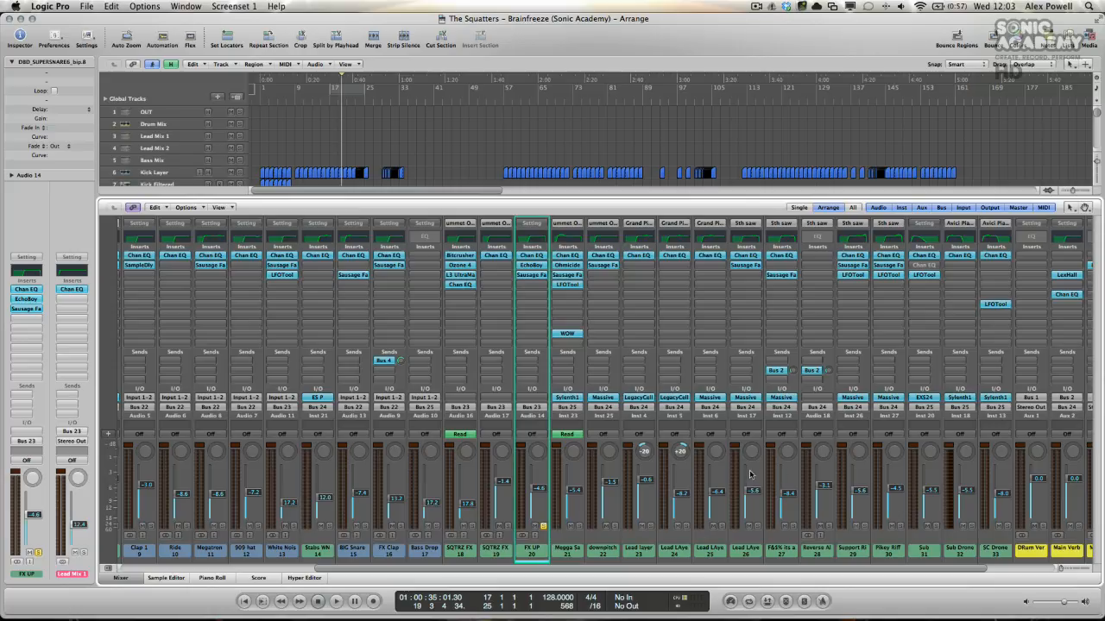
{"action": "scroll", "coordinate": [706, 459], "scroll_direction": "right", "scroll_amount": 3}
{"action": "scroll", "coordinate": [706, 459], "scroll_direction": "left", "scroll_amount": 4}
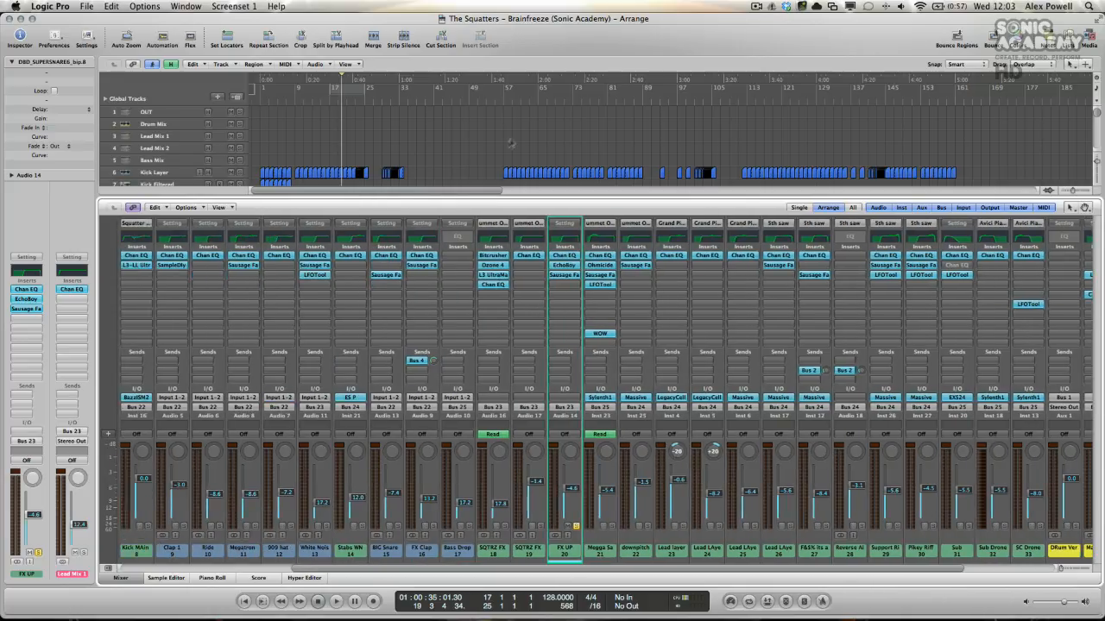
Step: Solo the FX Clap track and place the playhead near bar 16
{"action": "scroll", "coordinate": [447, 140], "scroll_direction": "down", "scroll_amount": 4}
{"action": "scroll", "coordinate": [447, 141], "scroll_direction": "down", "scroll_amount": 1}
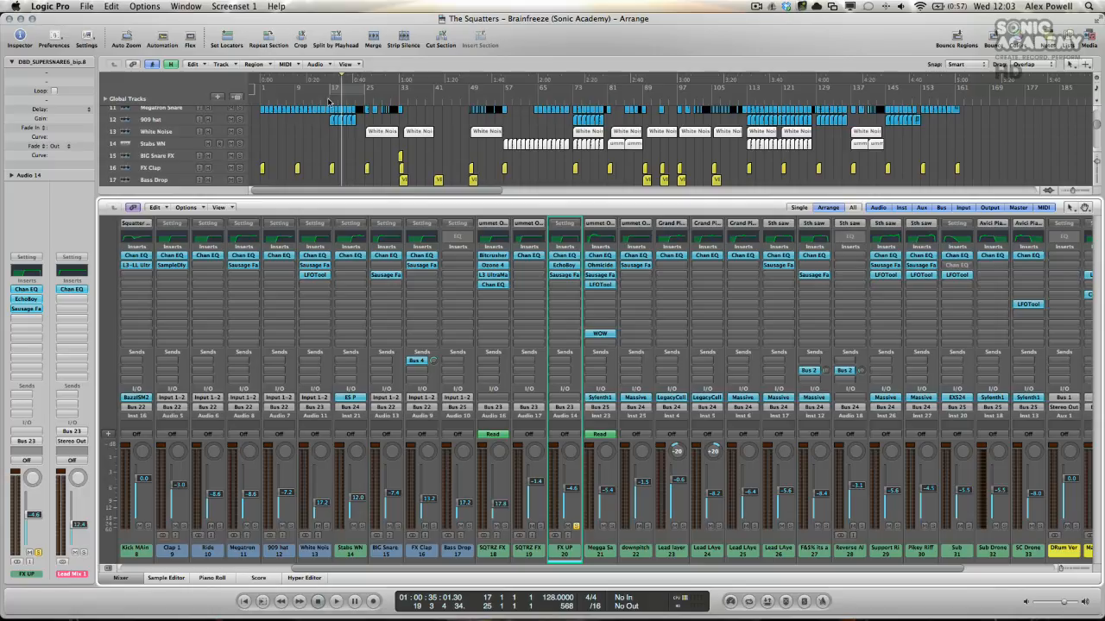
{"action": "left_click", "coordinate": [326, 98]}
{"action": "left_click", "coordinate": [240, 168]}
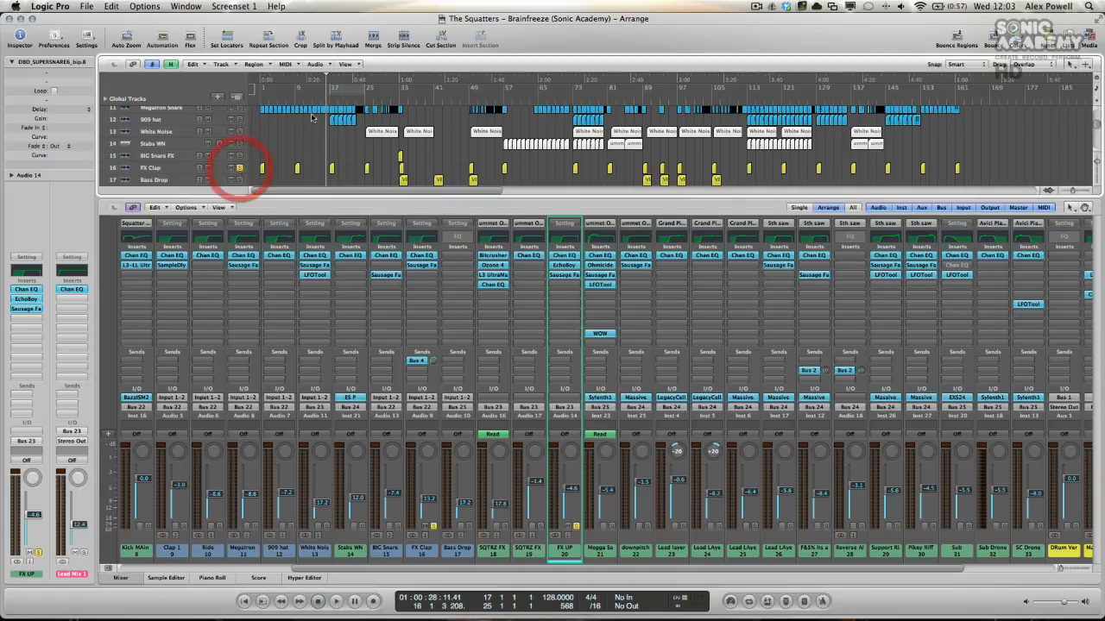
Step: Turn off the FX UP solo and audition the soloed FX Clap on its own from just before bar 17
{"action": "left_click", "coordinate": [329, 103]}
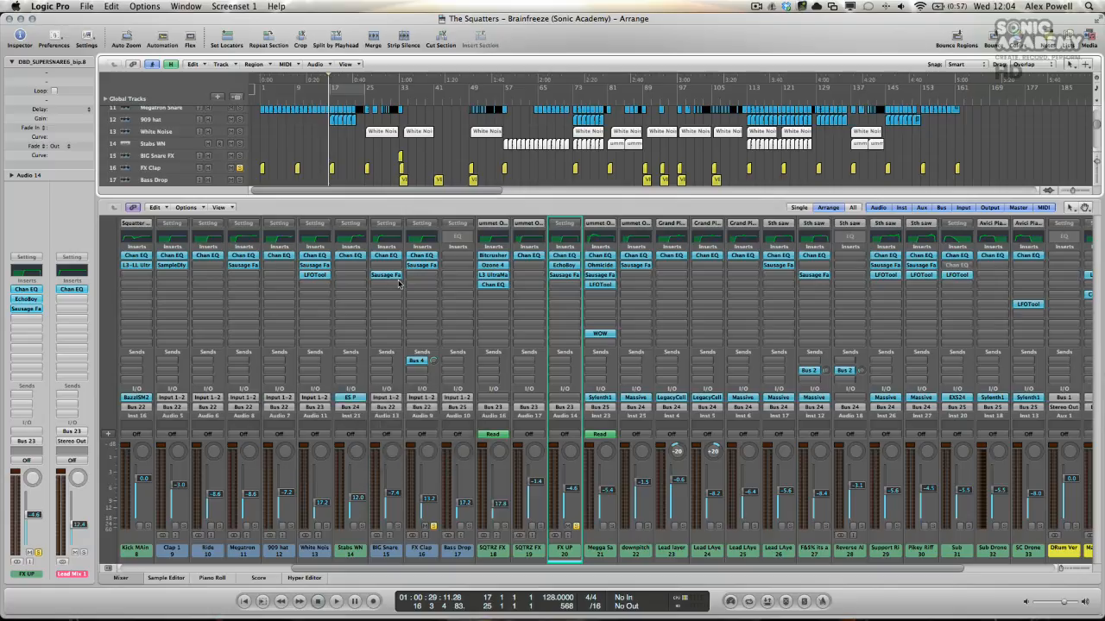
{"action": "key", "text": "space"}
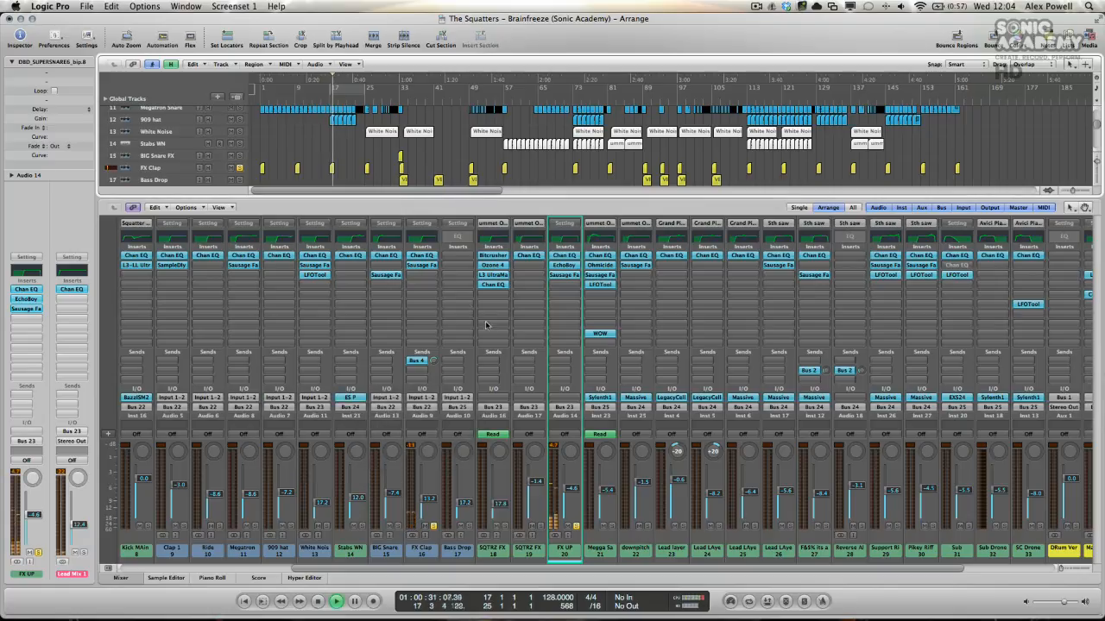
{"action": "key", "text": "space"}
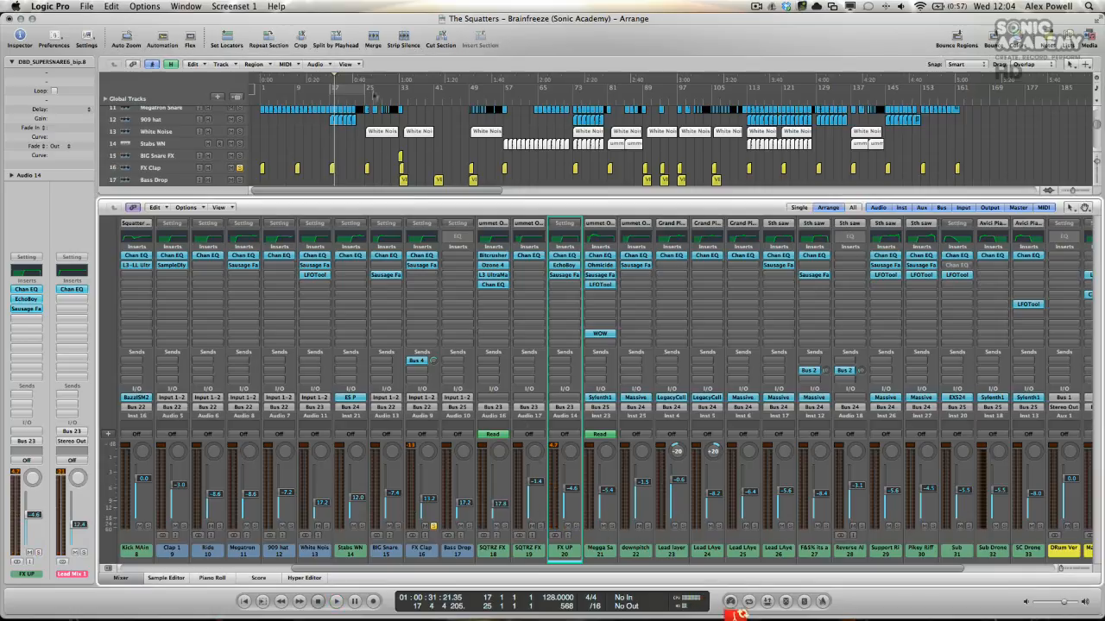
{"action": "left_click", "coordinate": [329, 103]}
{"action": "key", "text": "space"}
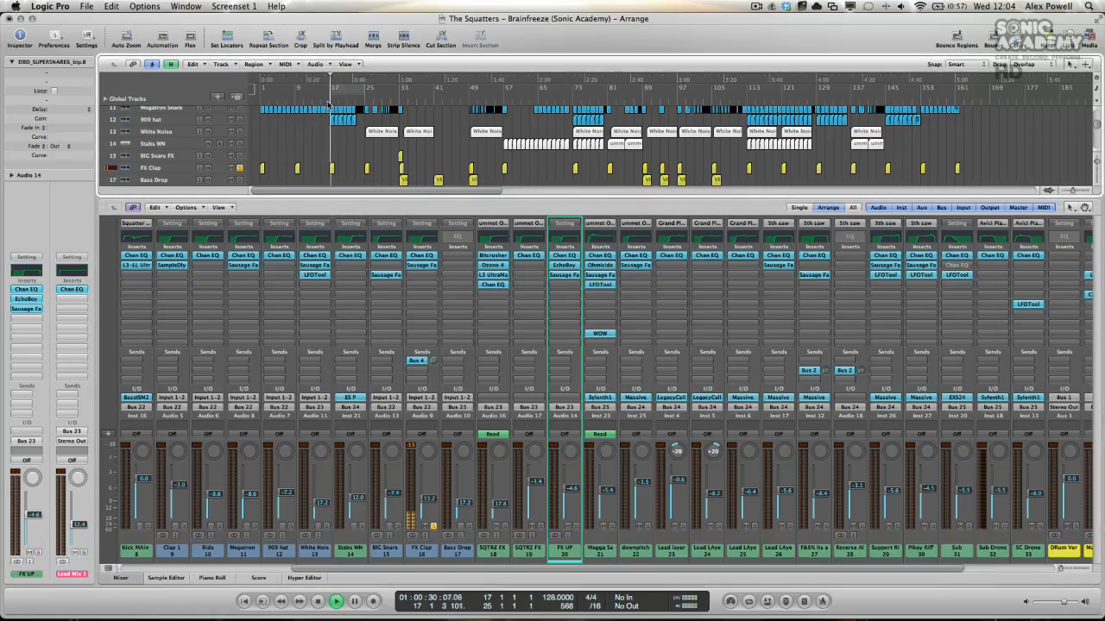
{"action": "key", "text": "space"}
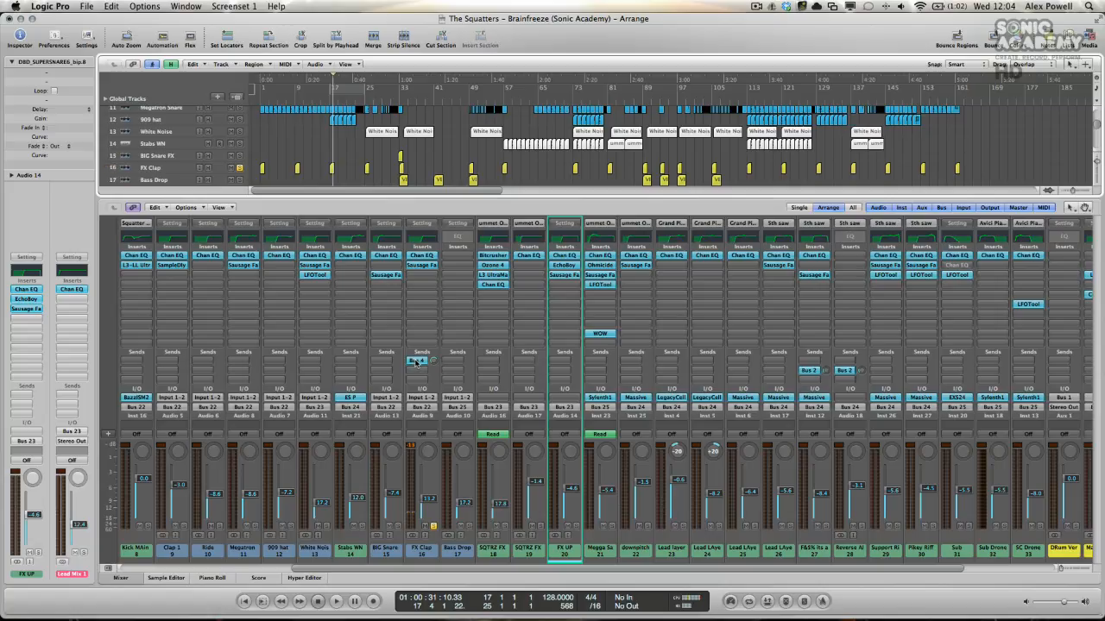
Step: Reroute the FX Clap channel's send to Bus 2 (Main Verb)
{"action": "scroll", "coordinate": [416, 361], "scroll_direction": "right", "scroll_amount": 3}
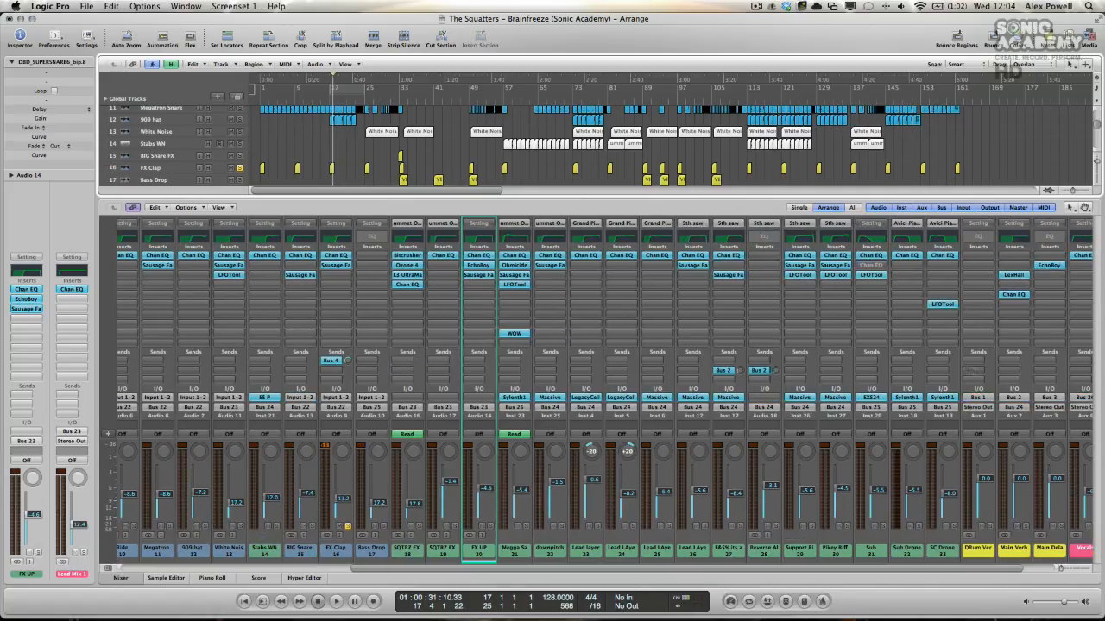
{"action": "left_click", "coordinate": [332, 361]}
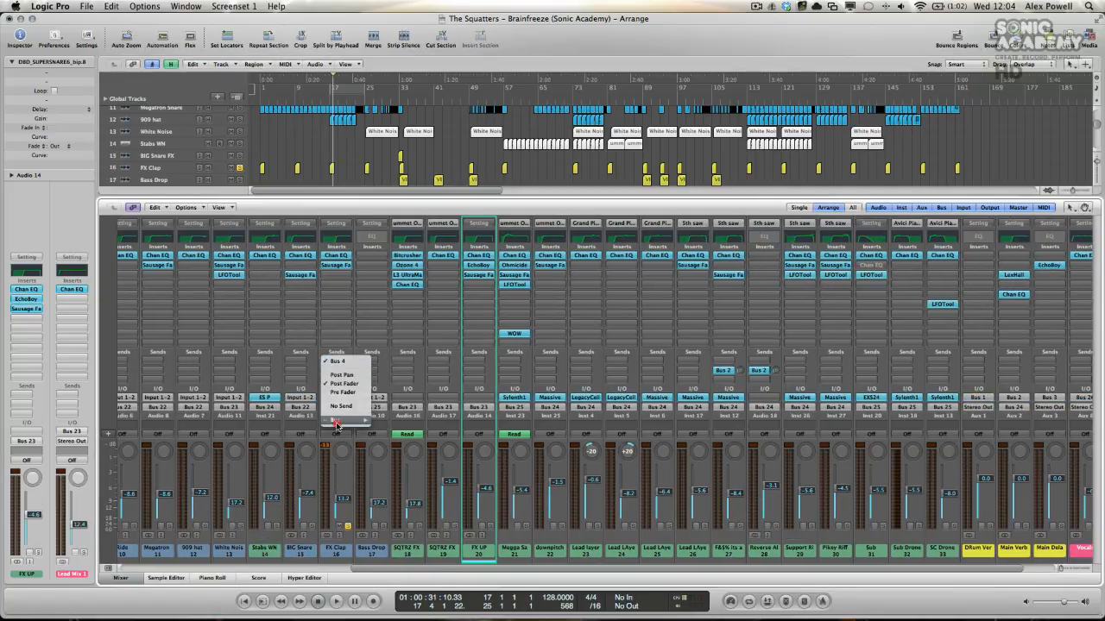
{"action": "mouse_move", "coordinate": [353, 420]}
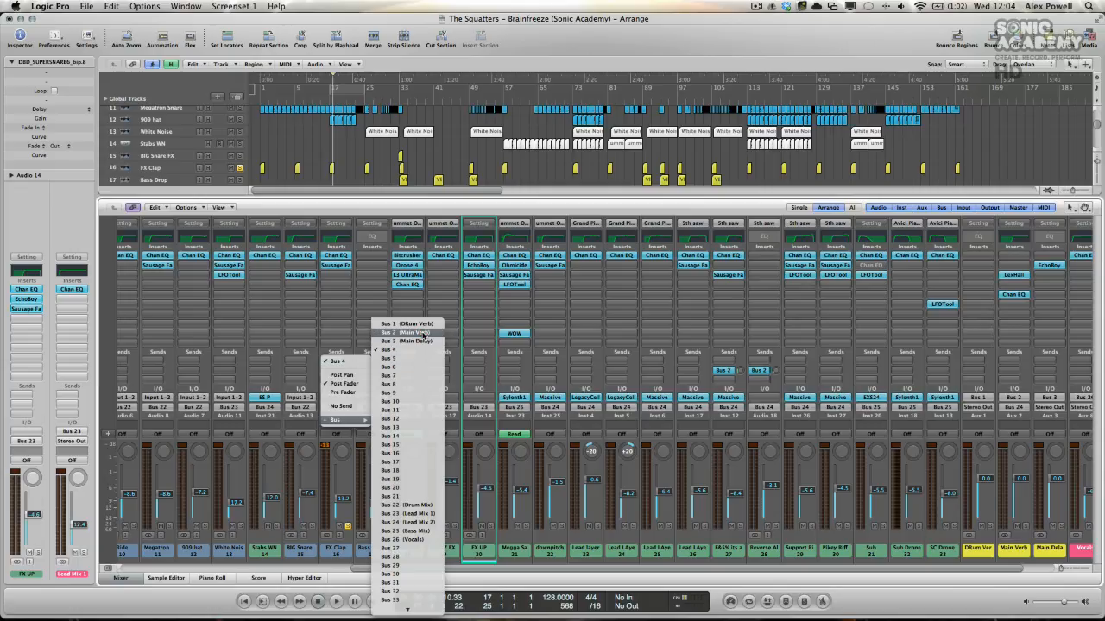
{"action": "left_click", "coordinate": [421, 333]}
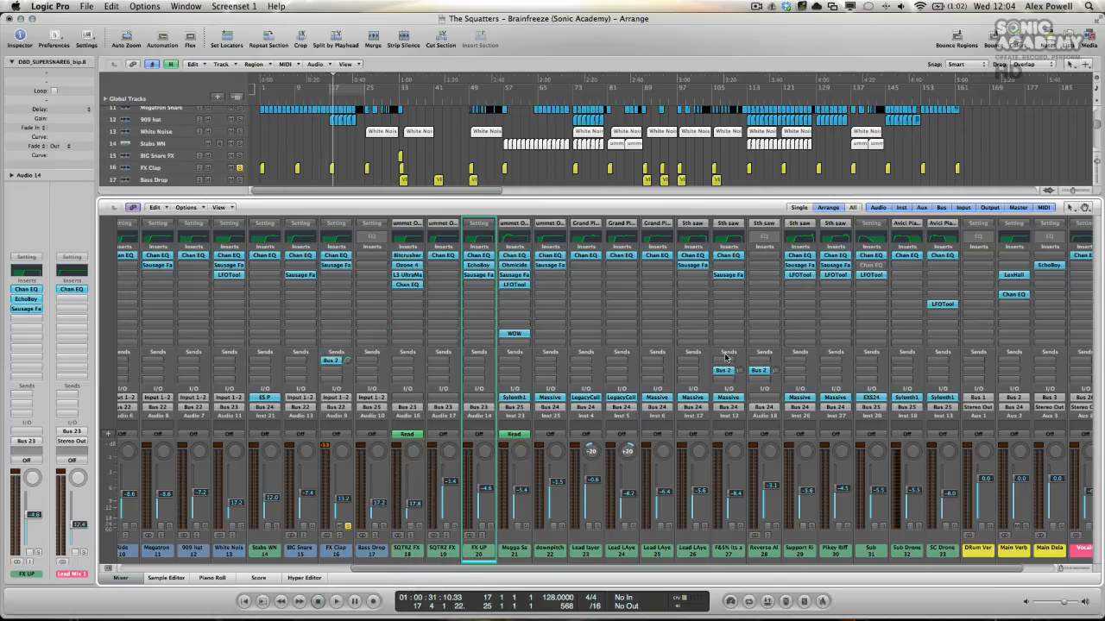
Step: Play the soloed FX Clap from about bar 17 to hear it through the main reverb
{"action": "left_click", "coordinate": [329, 103]}
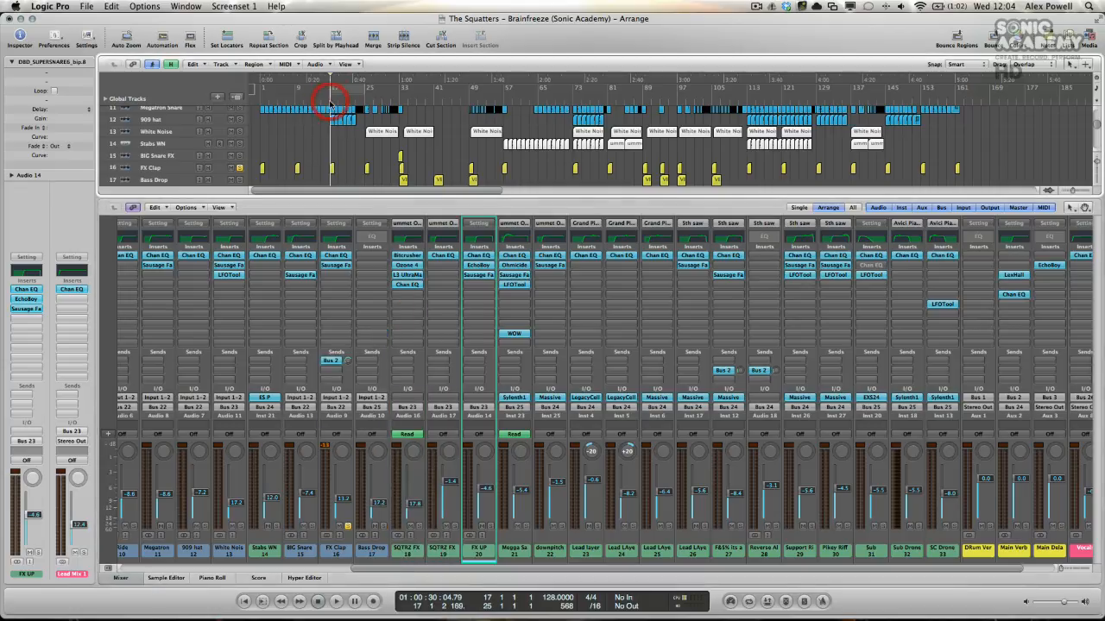
{"action": "key", "text": "space"}
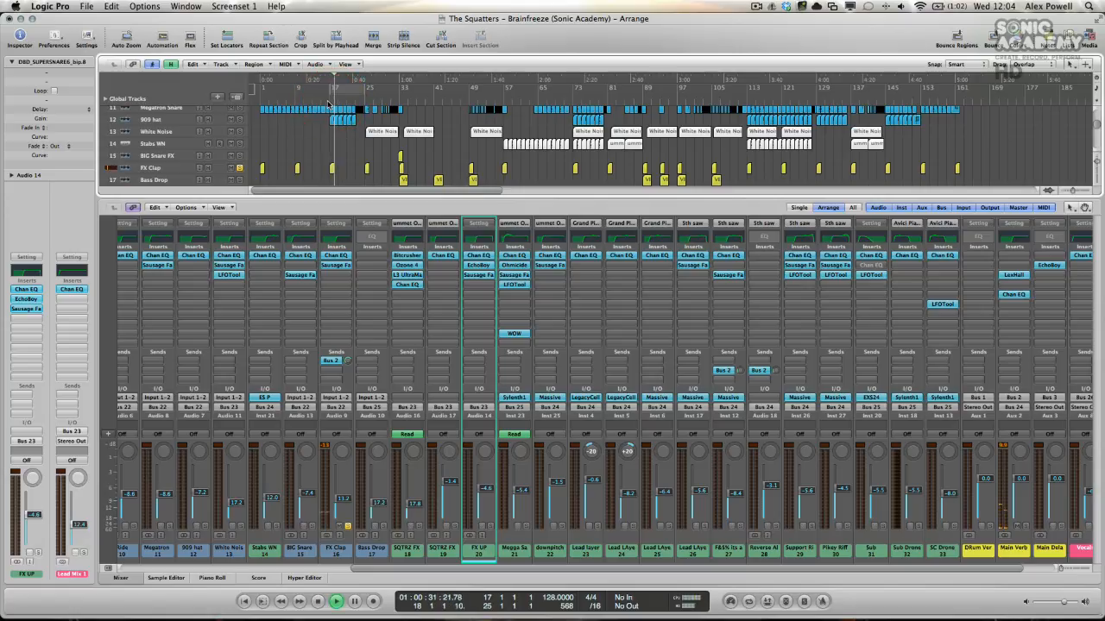
{"action": "key", "text": "space"}
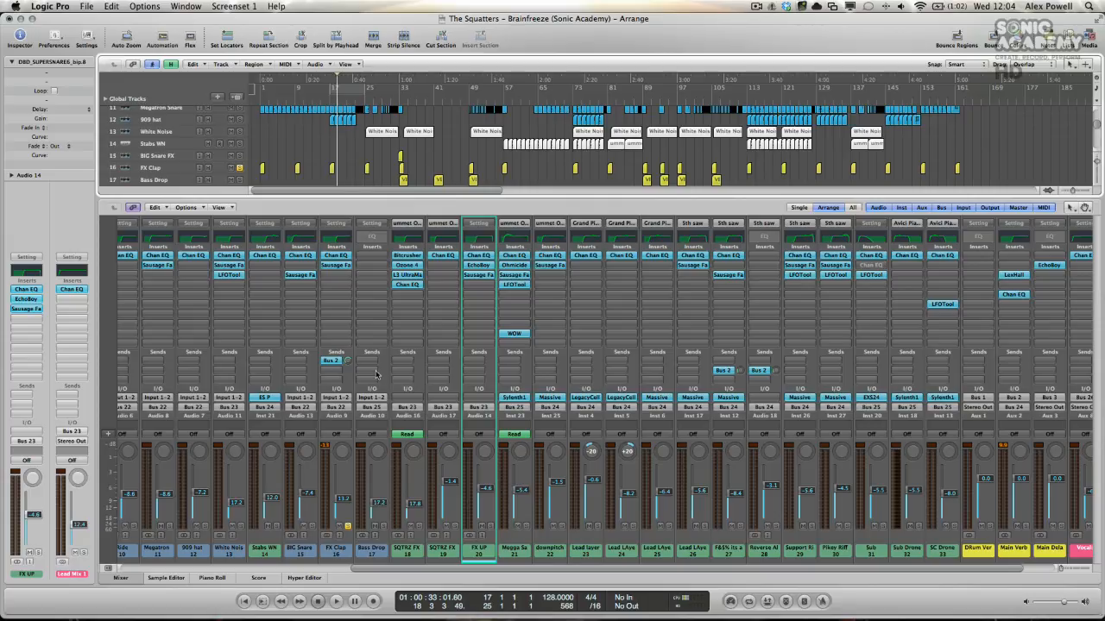
Step: Review the bus sends across the mixer's channel strips, from the effect returns back to the output channel
{"action": "scroll", "coordinate": [376, 372], "scroll_direction": "right", "scroll_amount": 1}
{"action": "scroll", "coordinate": [380, 373], "scroll_direction": "right", "scroll_amount": 5}
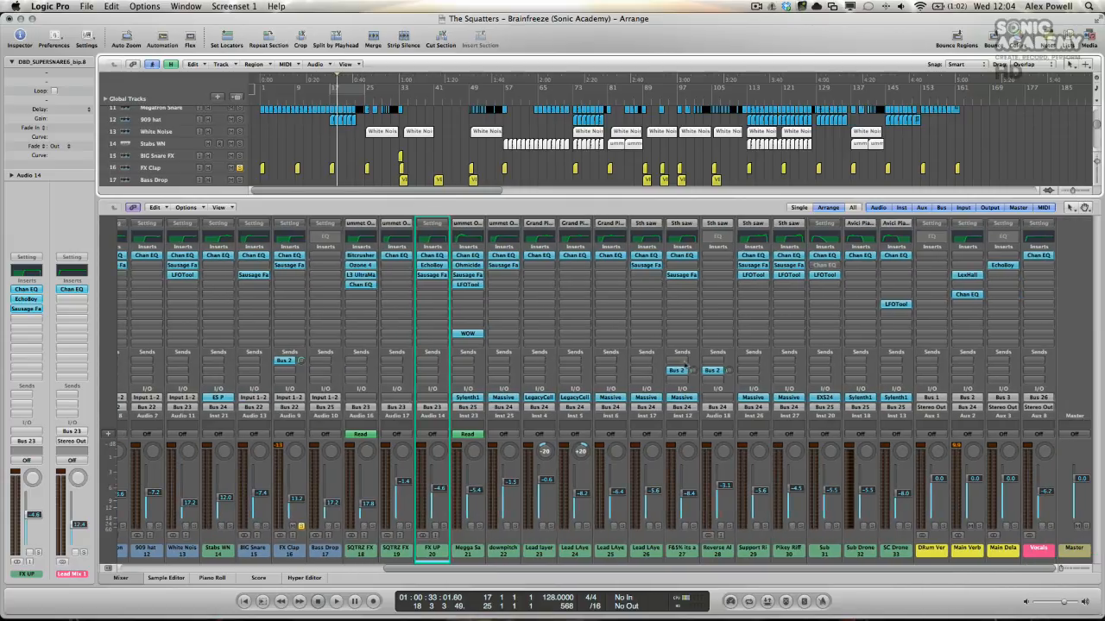
{"action": "scroll", "coordinate": [706, 362], "scroll_direction": "left", "scroll_amount": 20}
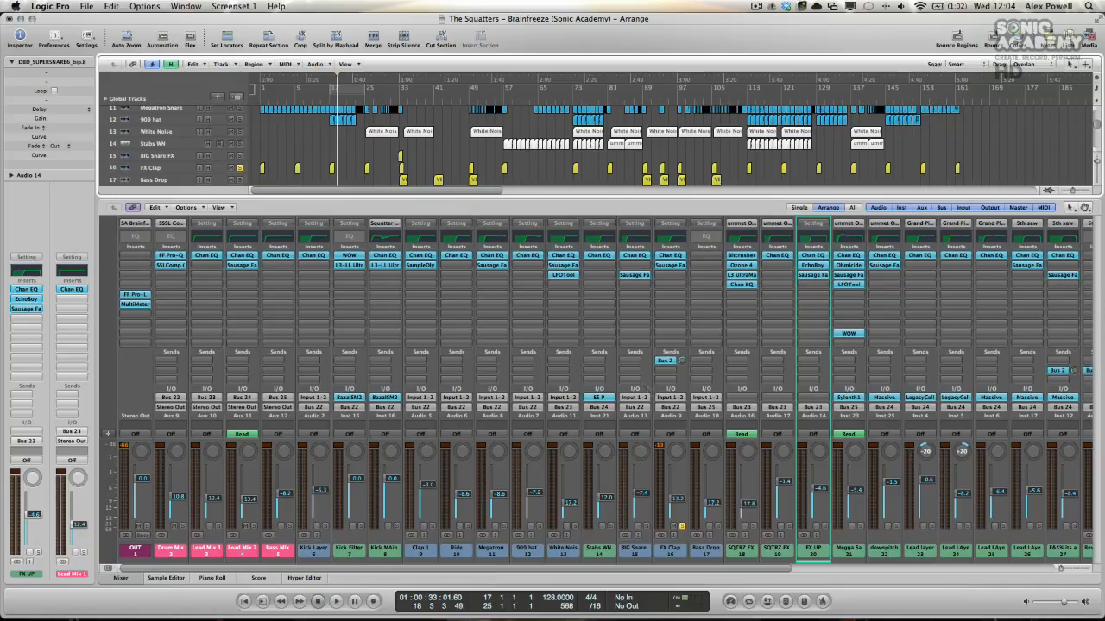
{"action": "key", "text": "ctrl+Left"}
{"action": "key", "text": "ctrl+Left"}
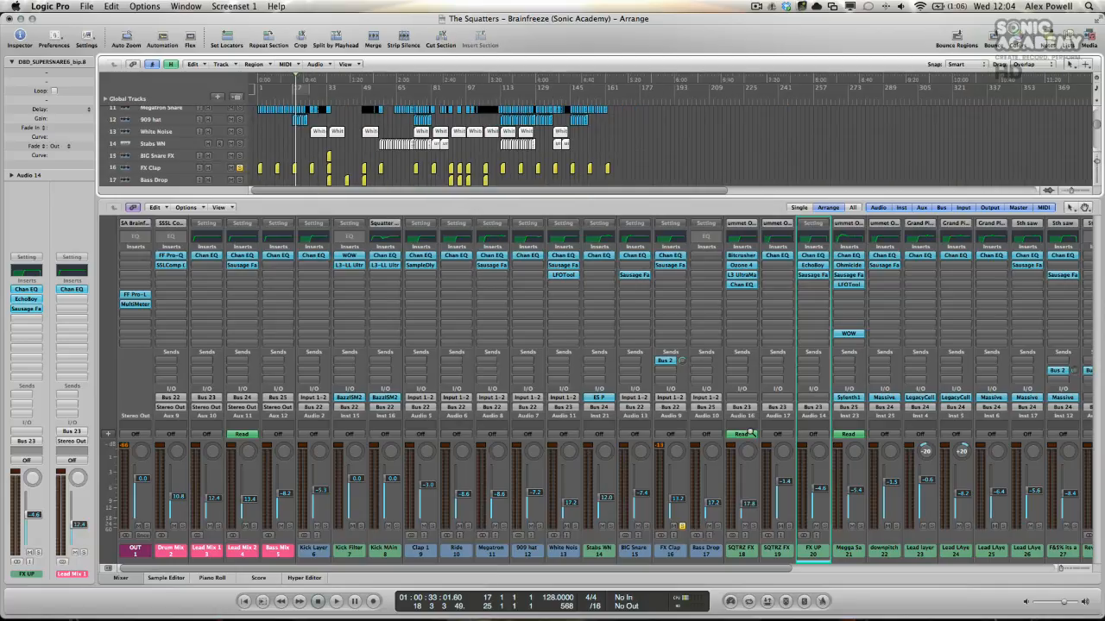
{"action": "key", "text": "ctrl+Right"}
{"action": "key", "text": "ctrl+Right"}
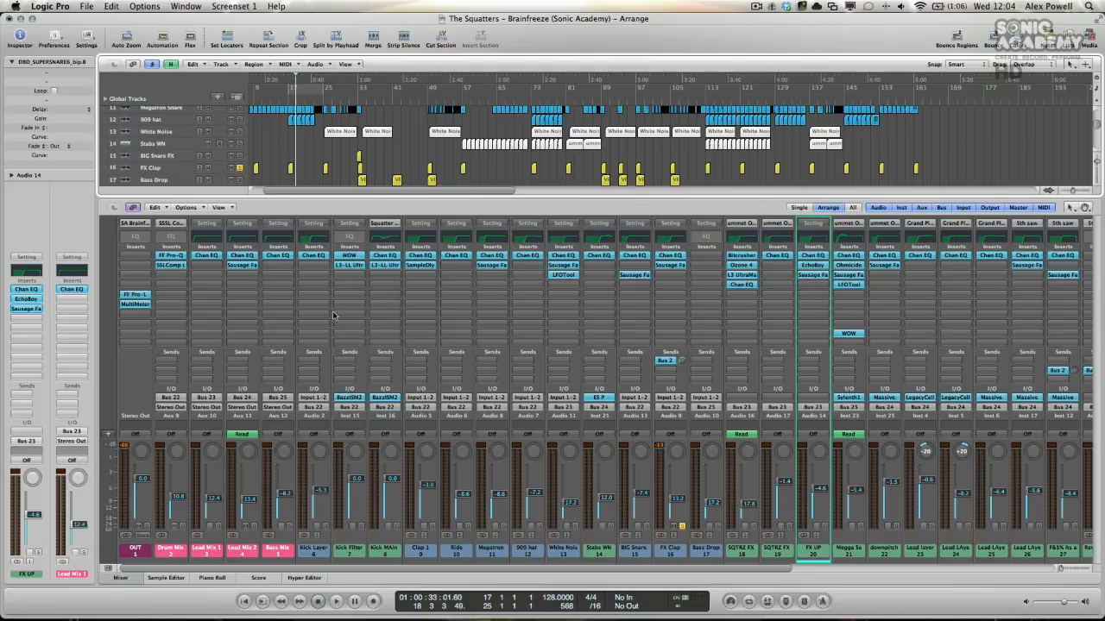
Step: Remove the bypassed second Channel EQ from the Sub channel's inserts
{"action": "scroll", "coordinate": [337, 327], "scroll_direction": "right", "scroll_amount": 1}
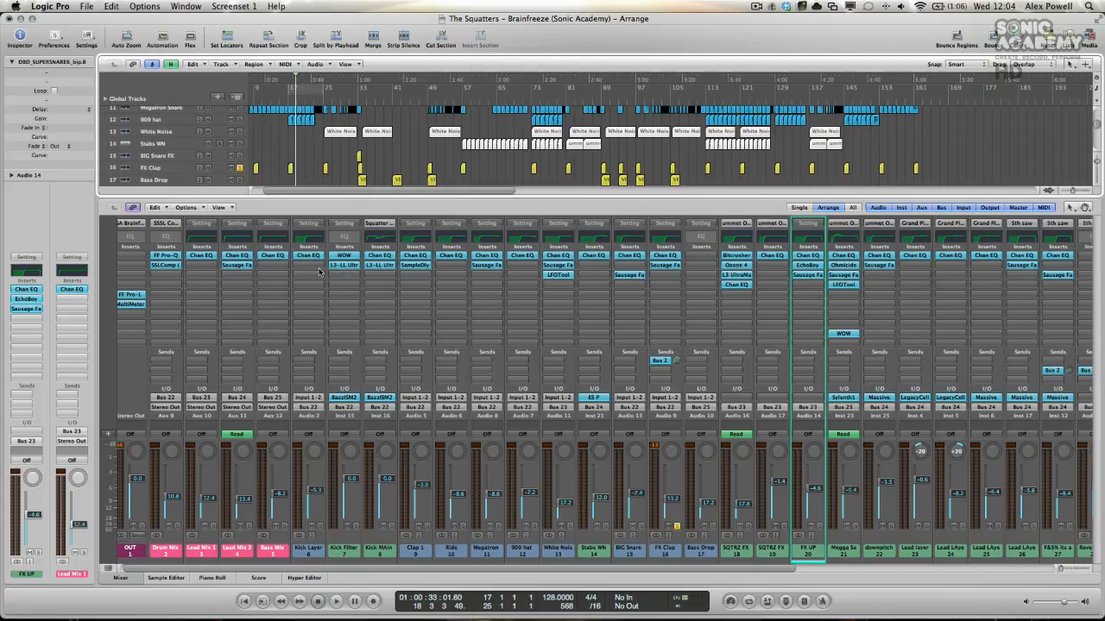
{"action": "scroll", "coordinate": [505, 275], "scroll_direction": "right", "scroll_amount": 10}
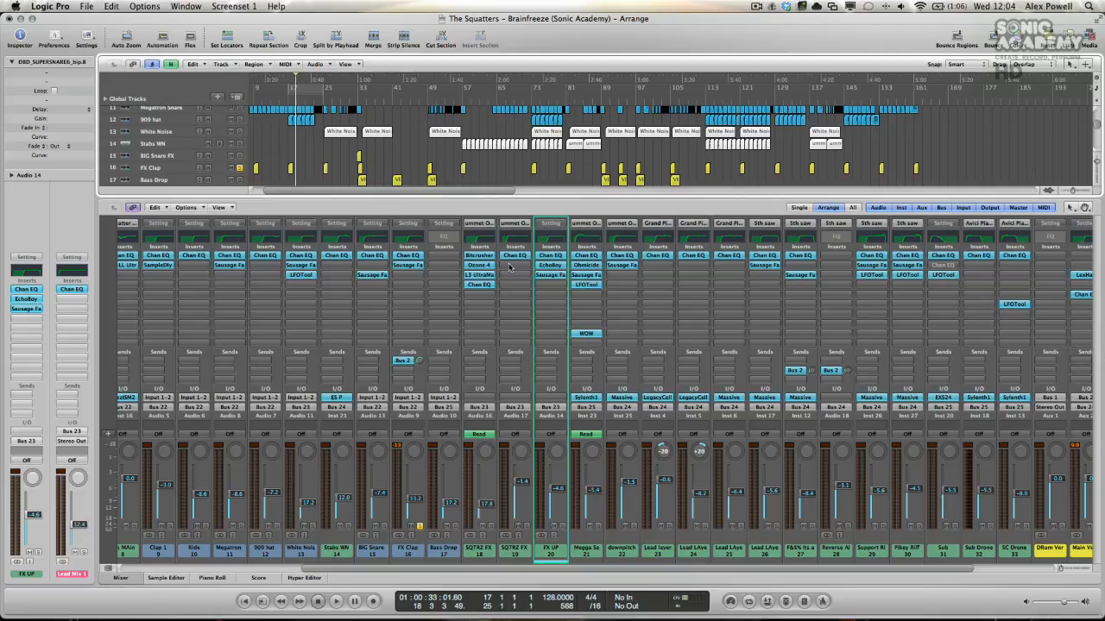
{"action": "scroll", "coordinate": [510, 268], "scroll_direction": "right", "scroll_amount": 4}
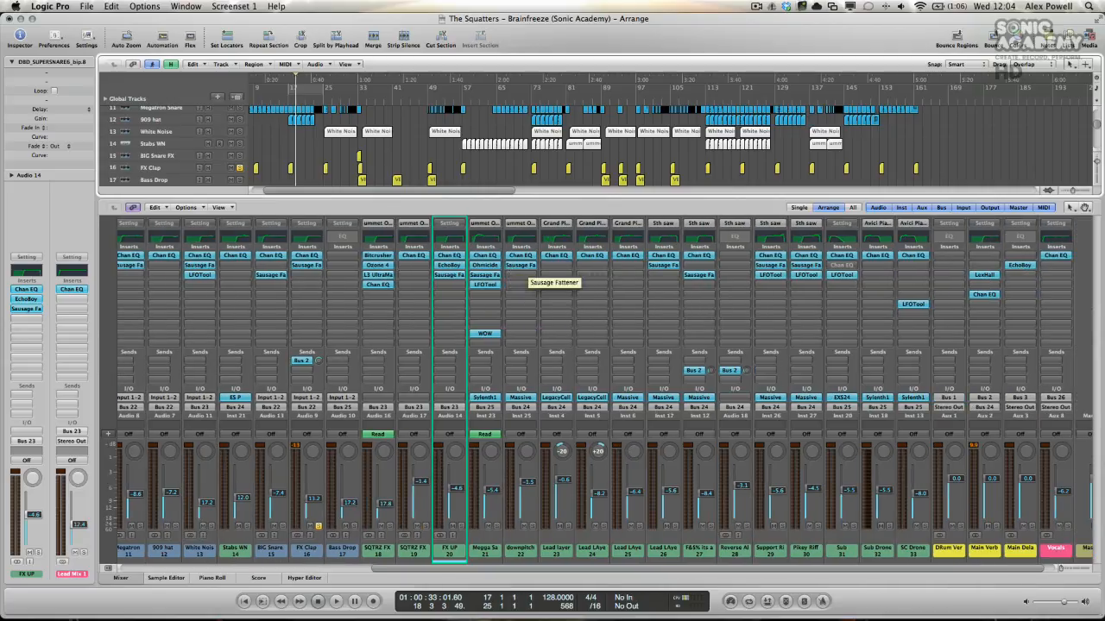
{"action": "left_click", "coordinate": [839, 266]}
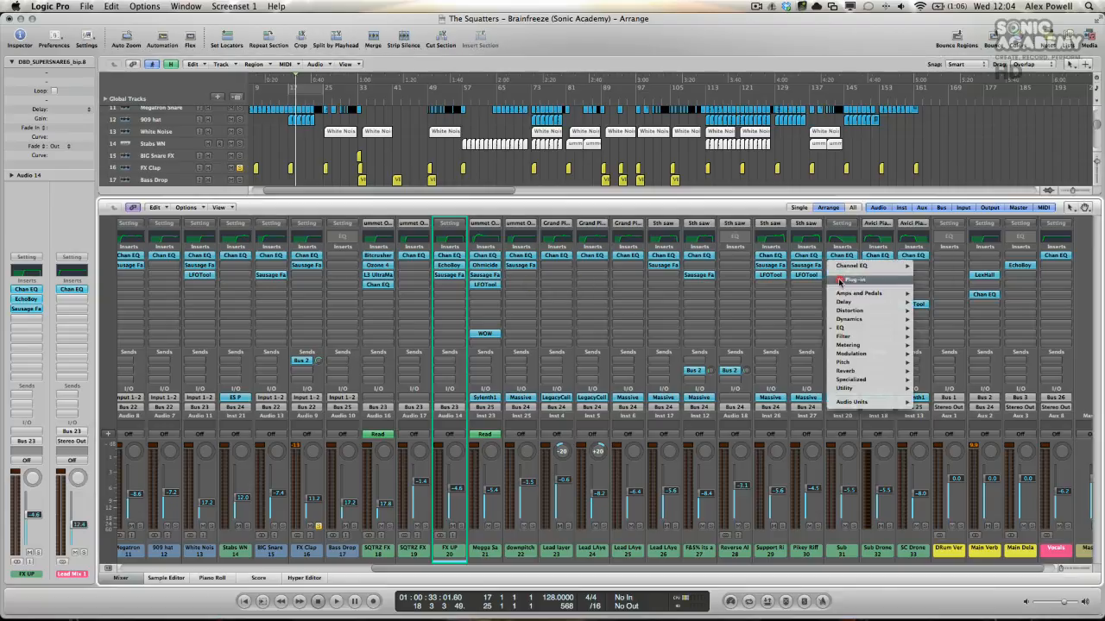
{"action": "left_click", "coordinate": [839, 280]}
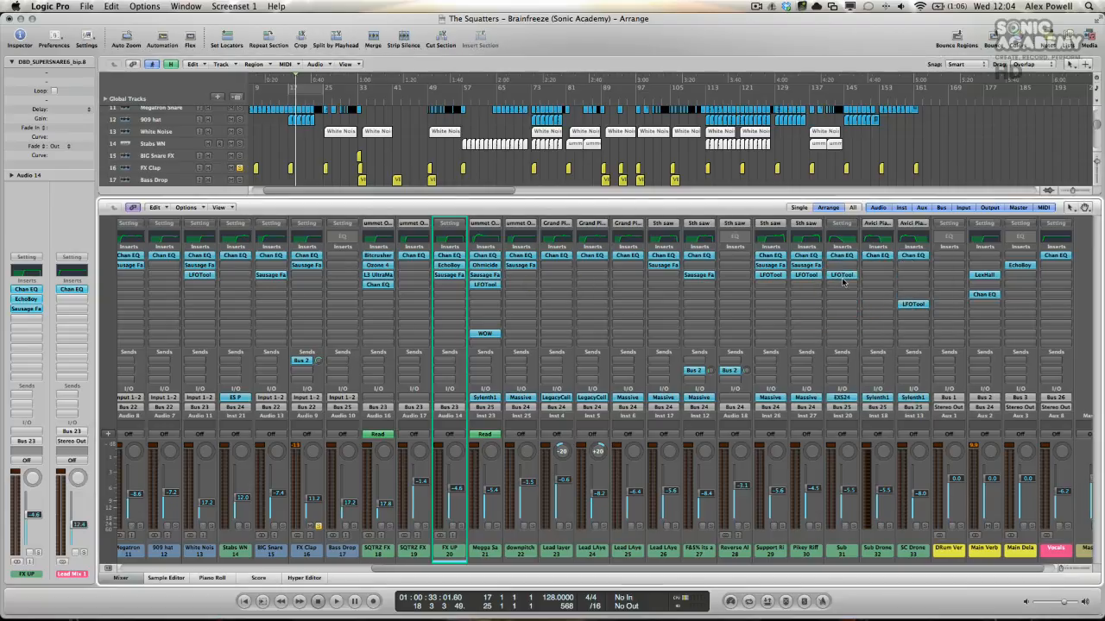
Step: Inspect the WOW insert on the Megga Saw channel and the remaining channel strips up to the master
{"action": "scroll", "coordinate": [839, 282], "scroll_direction": "left", "scroll_amount": 3}
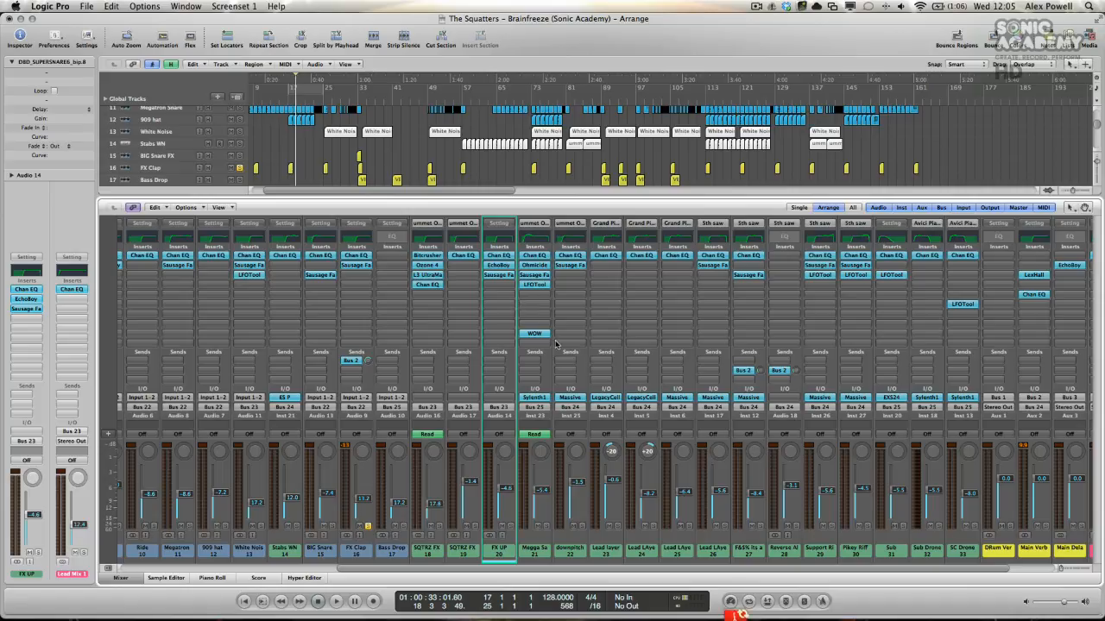
{"action": "left_click", "coordinate": [541, 332]}
{"action": "mouse_move", "coordinate": [531, 337]}
{"action": "left_mouse_down"}
{"action": "mouse_move", "coordinate": [532, 314]}
{"action": "mouse_move", "coordinate": [533, 334]}
{"action": "left_mouse_up"}
{"action": "scroll", "coordinate": [415, 327], "scroll_direction": "right", "scroll_amount": 2}
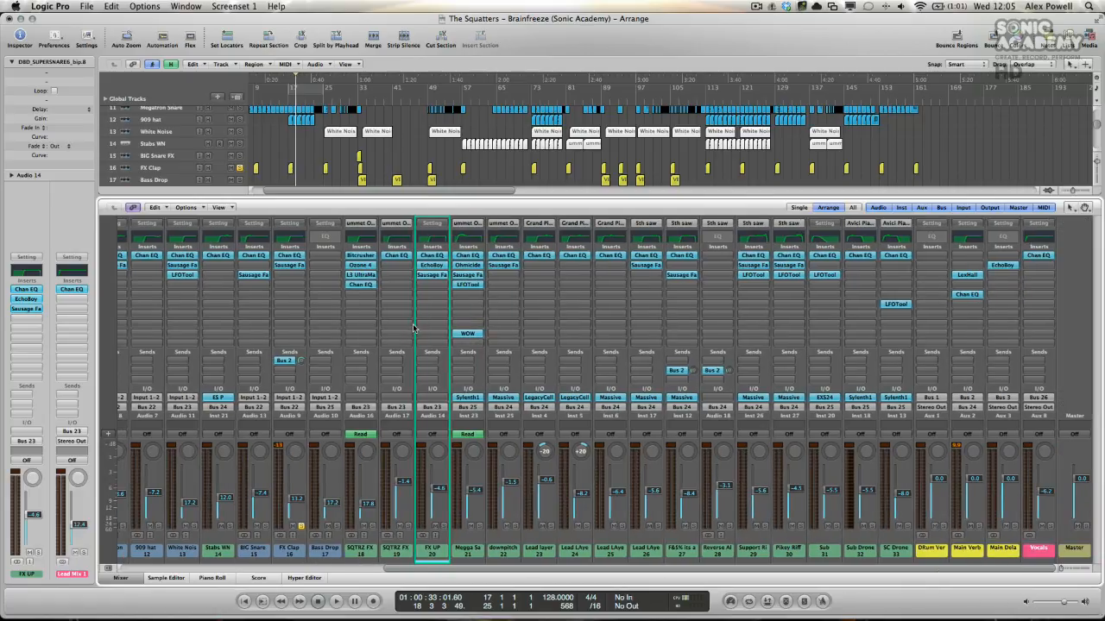
Step: Close the mixer and show the track automation in the arrangement
{"action": "left_click", "coordinate": [121, 578]}
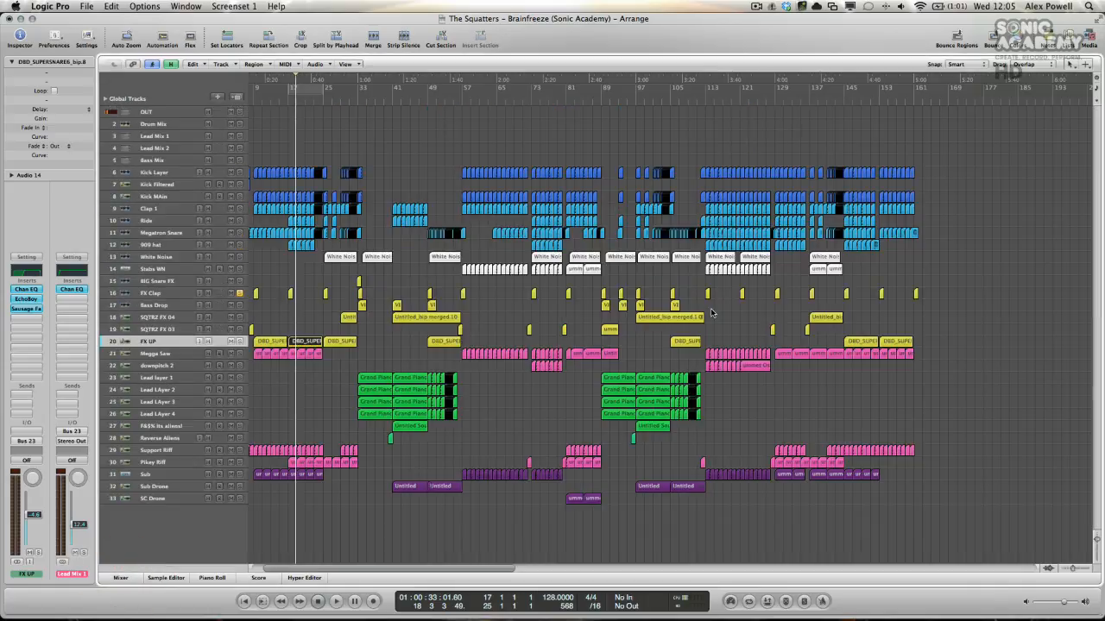
{"action": "scroll", "coordinate": [712, 313], "scroll_direction": "left", "scroll_amount": 2}
{"action": "key", "text": "a"}
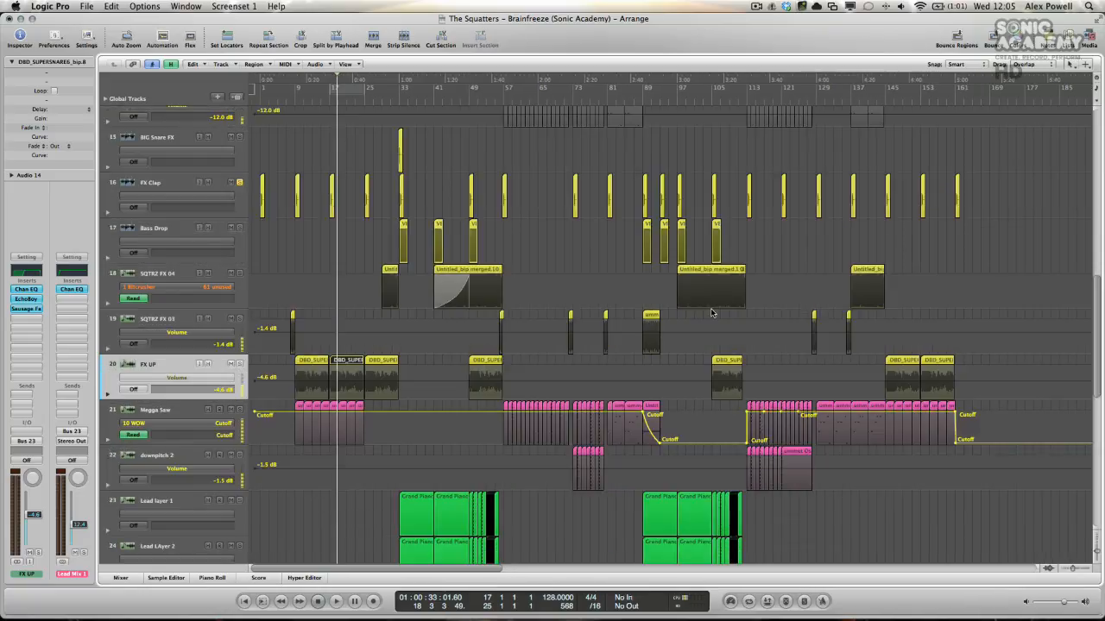
Step: Delete the three redundant Cutoff automation points on the Megga Saw track between bars 113 and 129
{"action": "scroll", "coordinate": [712, 312], "scroll_direction": "up", "scroll_amount": 6}
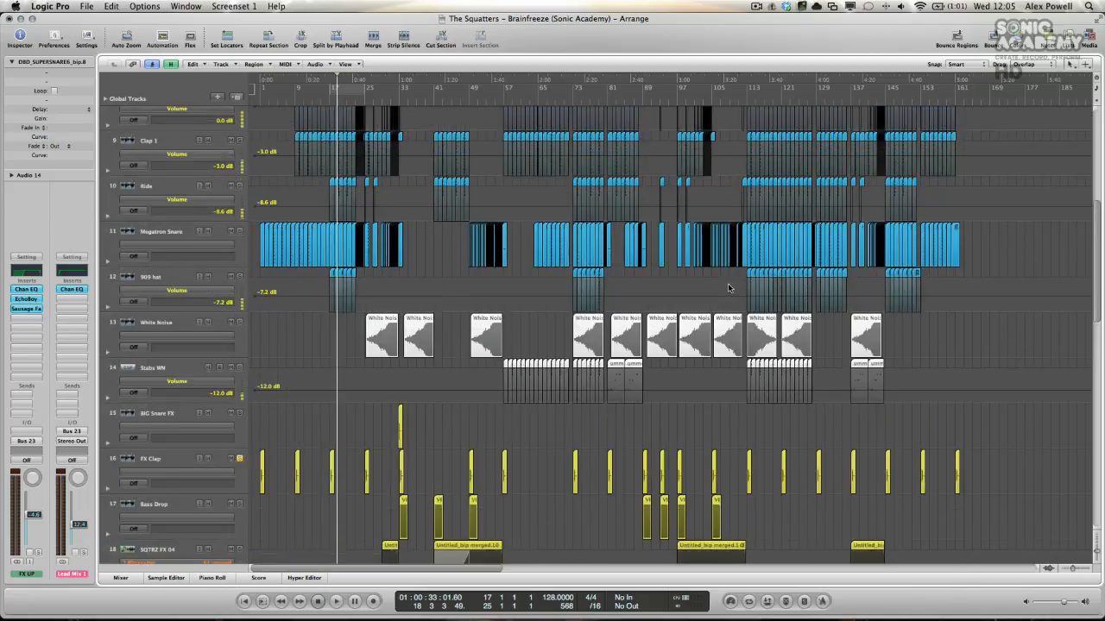
{"action": "scroll", "coordinate": [729, 288], "scroll_direction": "down", "scroll_amount": 6}
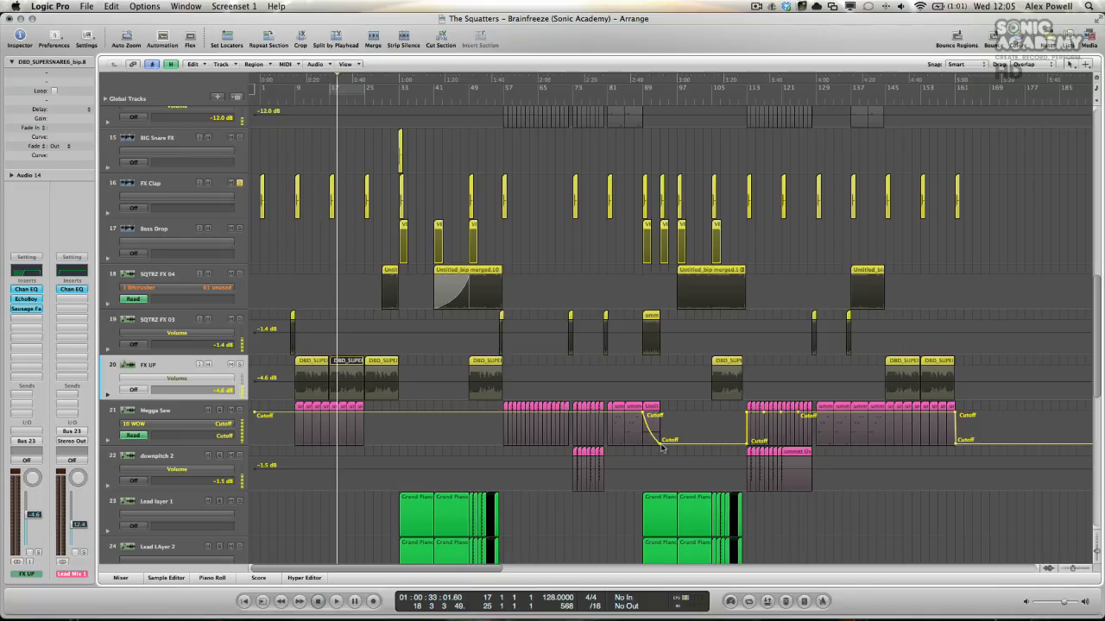
{"action": "left_click", "coordinate": [763, 412]}
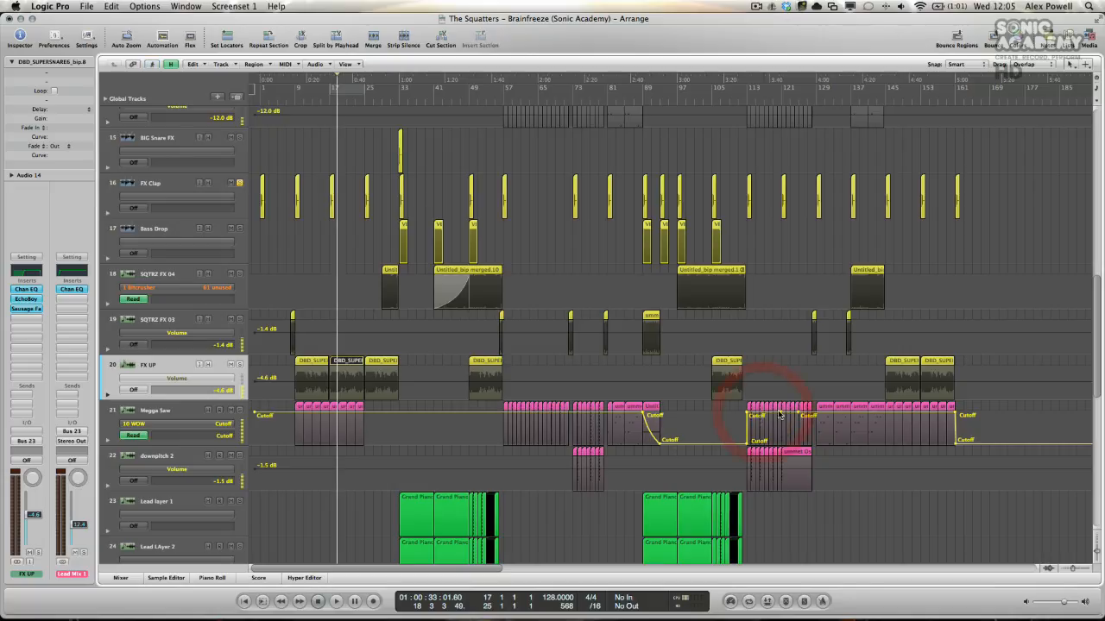
{"action": "left_click", "coordinate": [781, 412]}
{"action": "left_click", "coordinate": [798, 412]}
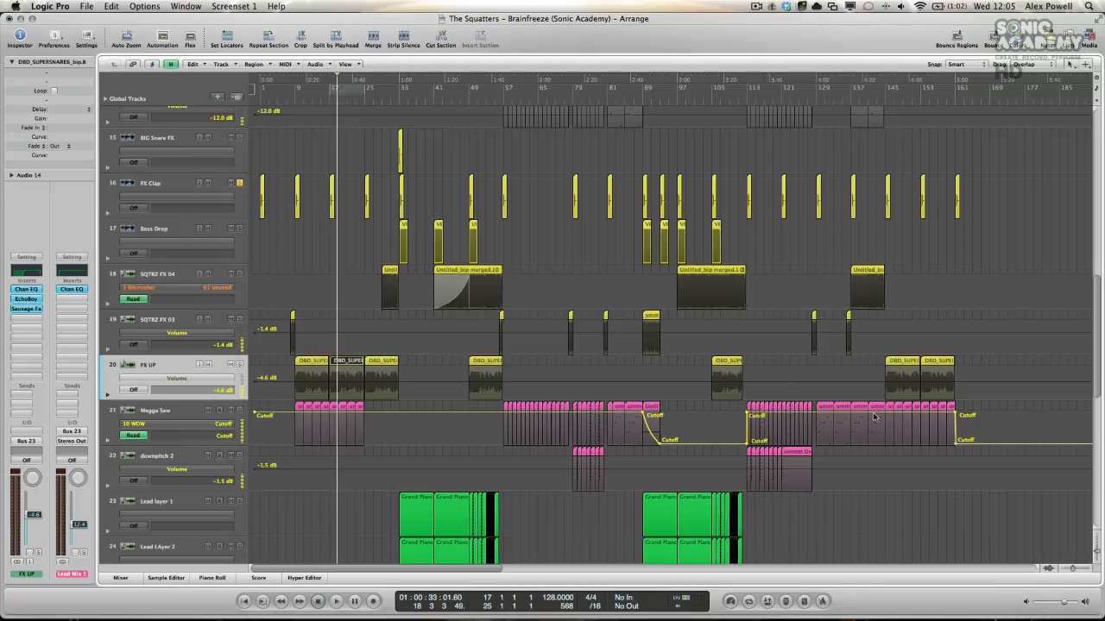
{"action": "scroll", "coordinate": [689, 415], "scroll_direction": "down", "scroll_amount": 4}
{"action": "scroll", "coordinate": [688, 414], "scroll_direction": "up", "scroll_amount": 2}
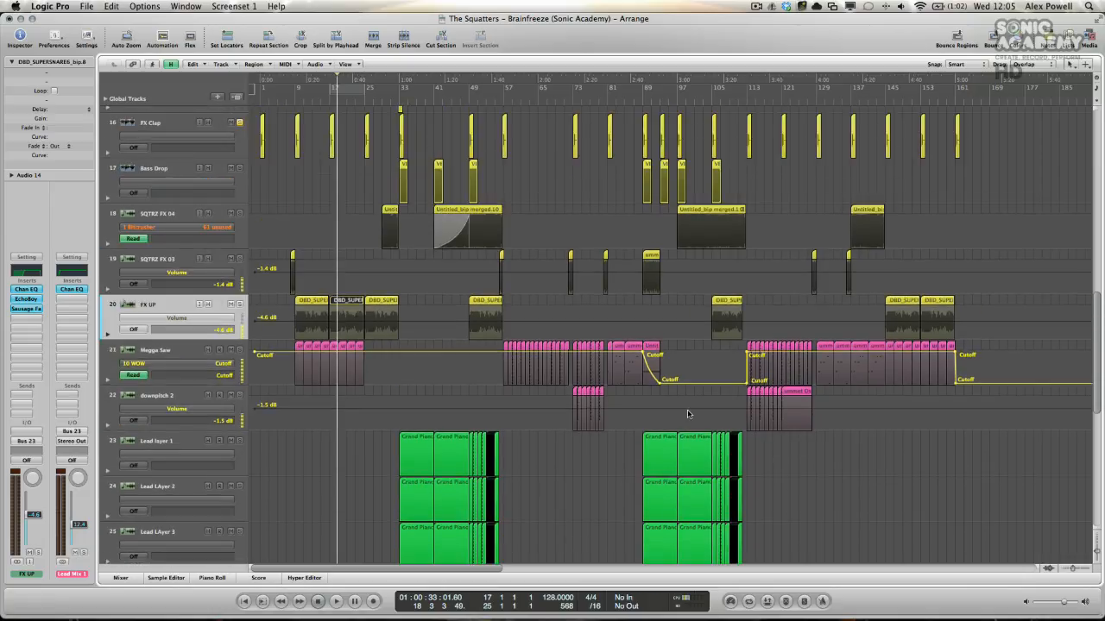
Step: Review the track automation in the arrangement from Big Snare FX down to Support Riff and hide the automation lanes
{"action": "key", "text": "a"}
{"action": "key", "text": "ctrl+Up"}
{"action": "key", "text": "ctrl+Up"}
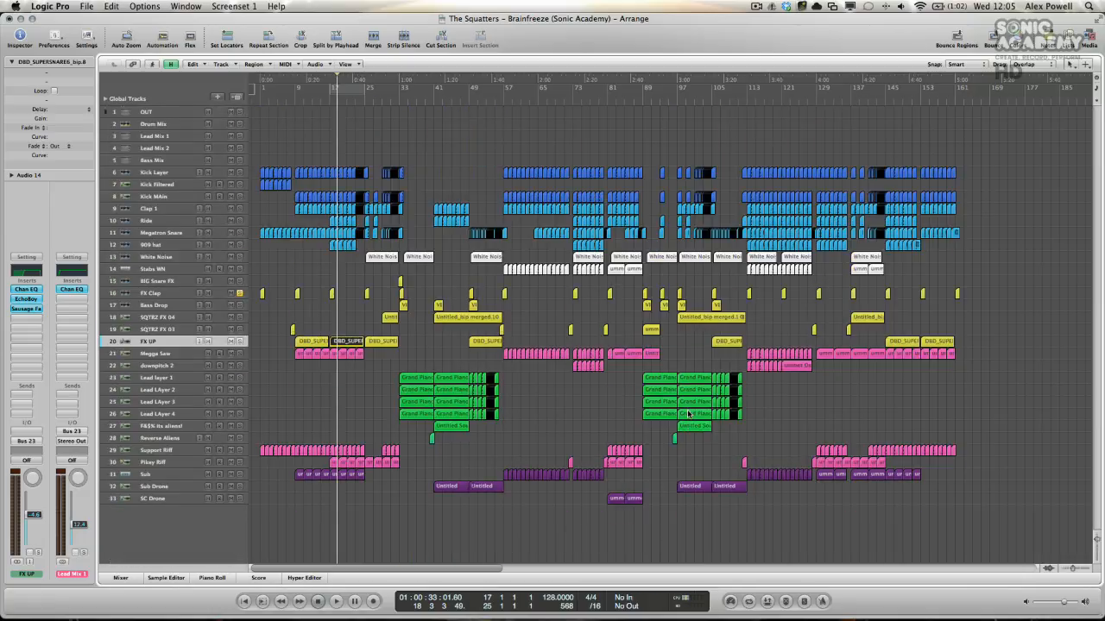
{"action": "key", "text": "a"}
{"action": "key", "text": "ctrl+Down"}
{"action": "key", "text": "ctrl+Down"}
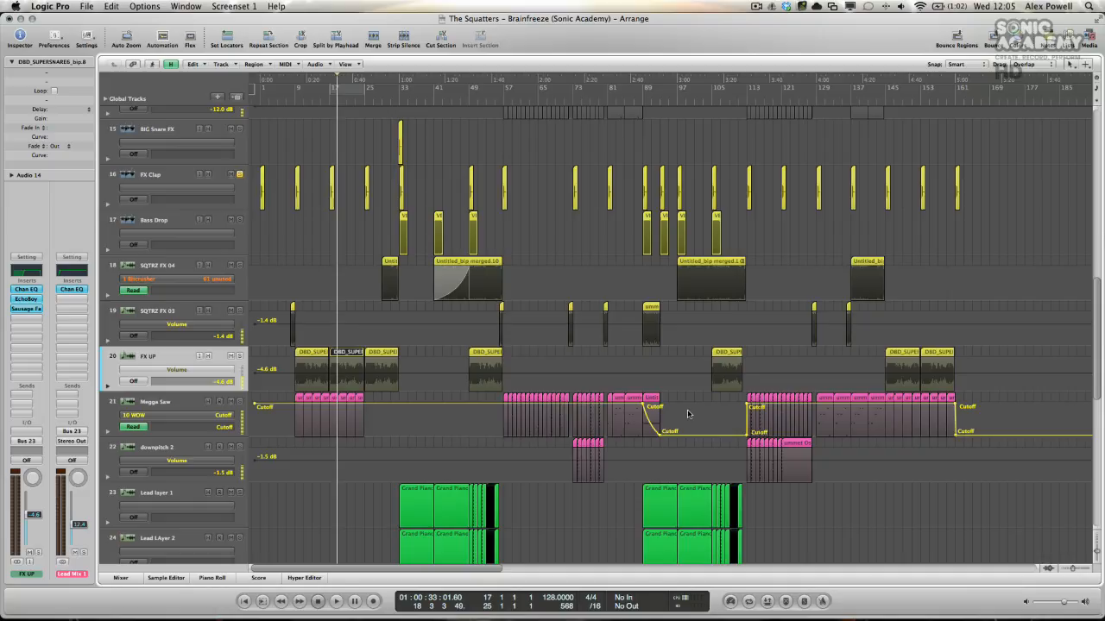
{"action": "left_click", "coordinate": [162, 40]}
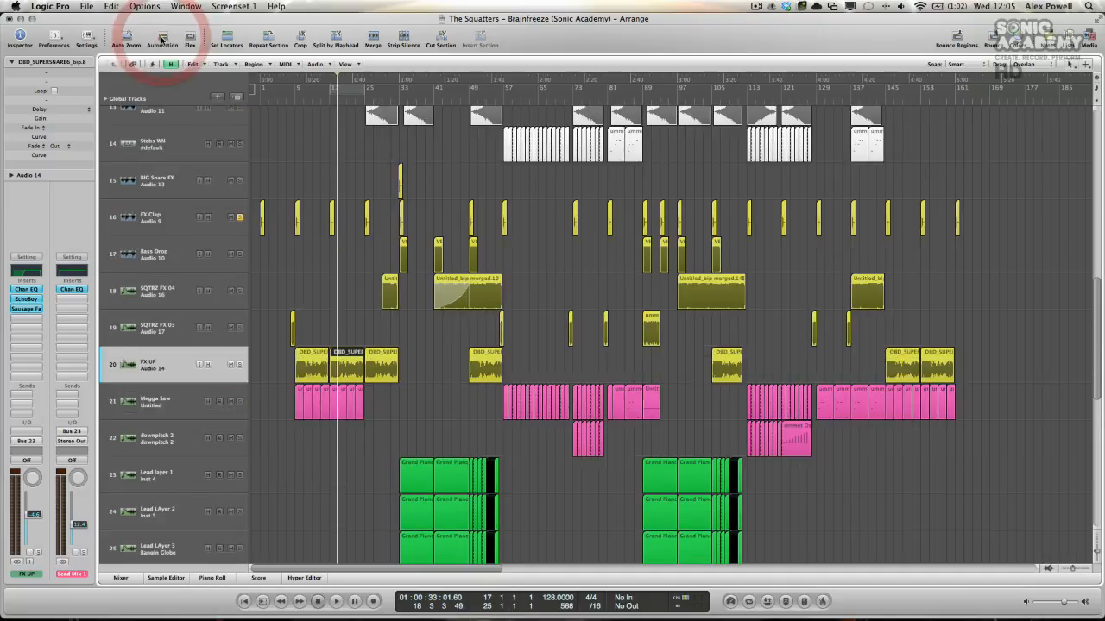
{"action": "left_click", "coordinate": [162, 40]}
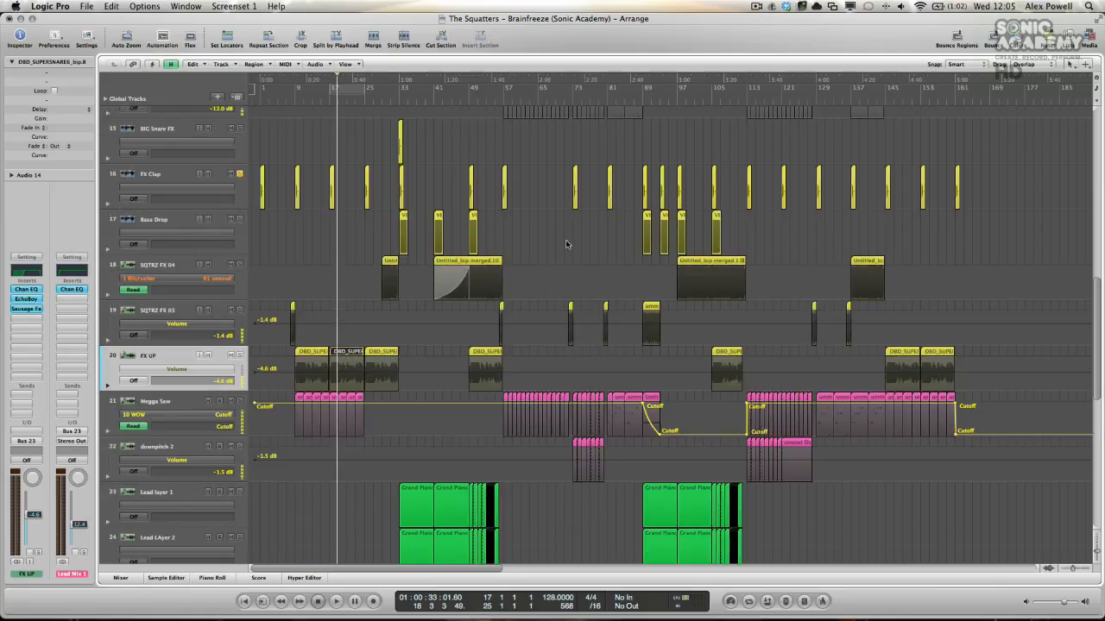
{"action": "scroll", "coordinate": [566, 244], "scroll_direction": "down", "scroll_amount": 2}
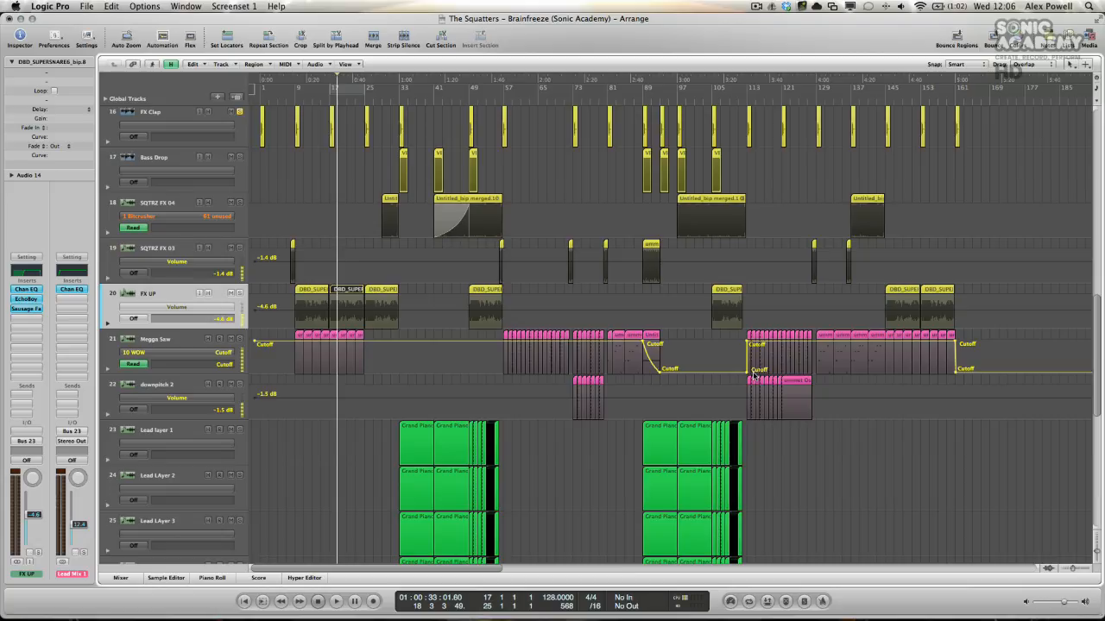
{"action": "scroll", "coordinate": [769, 355], "scroll_direction": "down", "scroll_amount": 5}
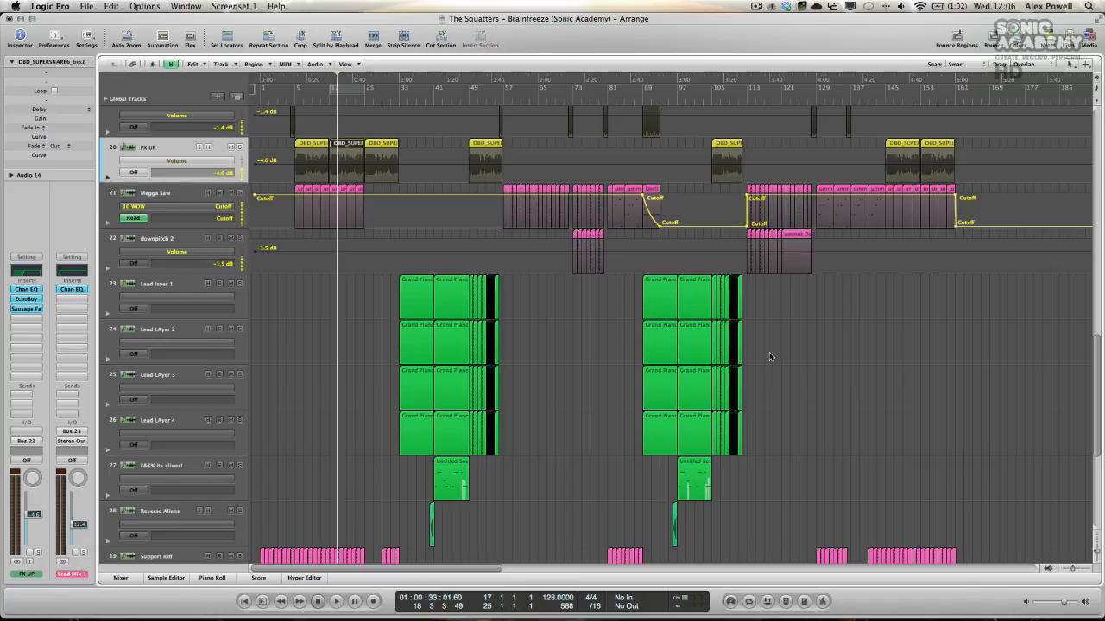
{"action": "key", "text": "a"}
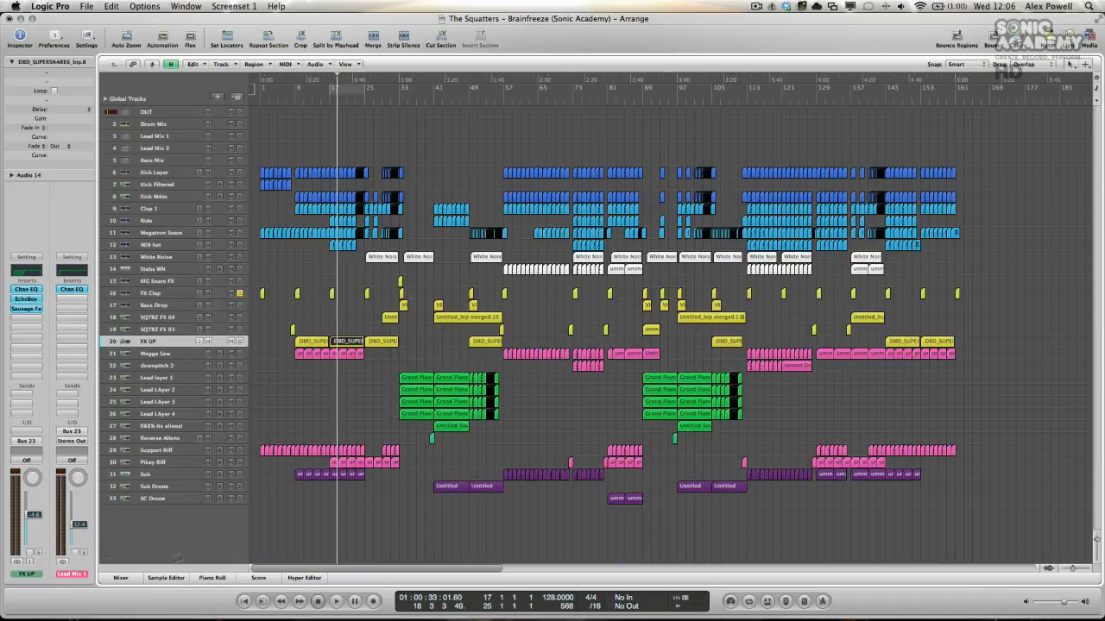
Step: Open the mixer and bypass the FF Pro-L limiter on the OUT channel
{"action": "left_click", "coordinate": [125, 579]}
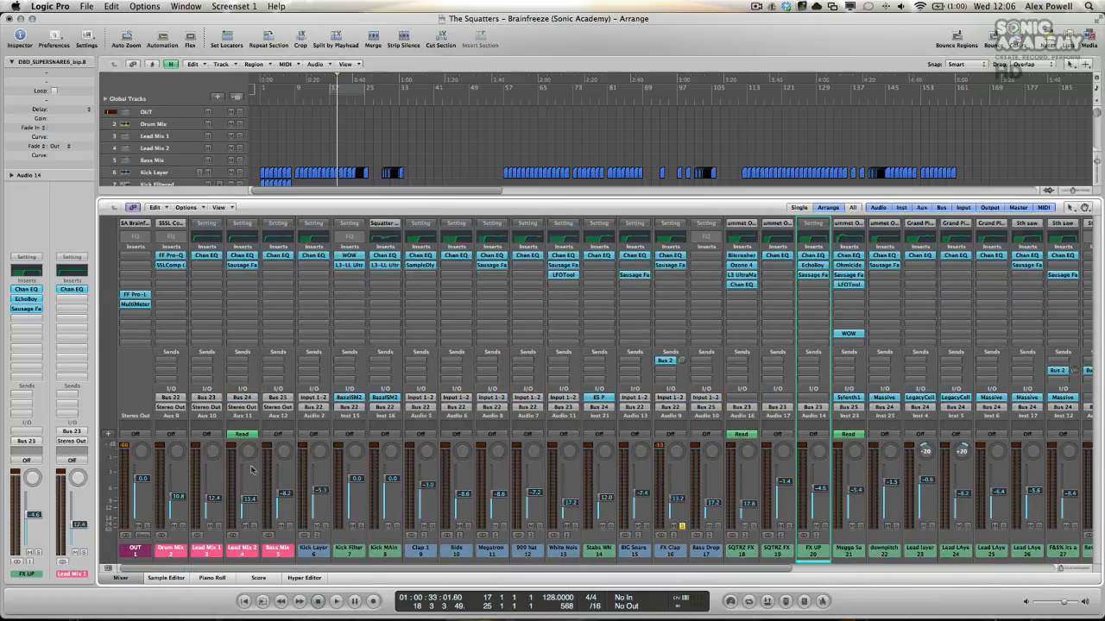
{"action": "left_click", "coordinate": [132, 296], "text": "alt"}
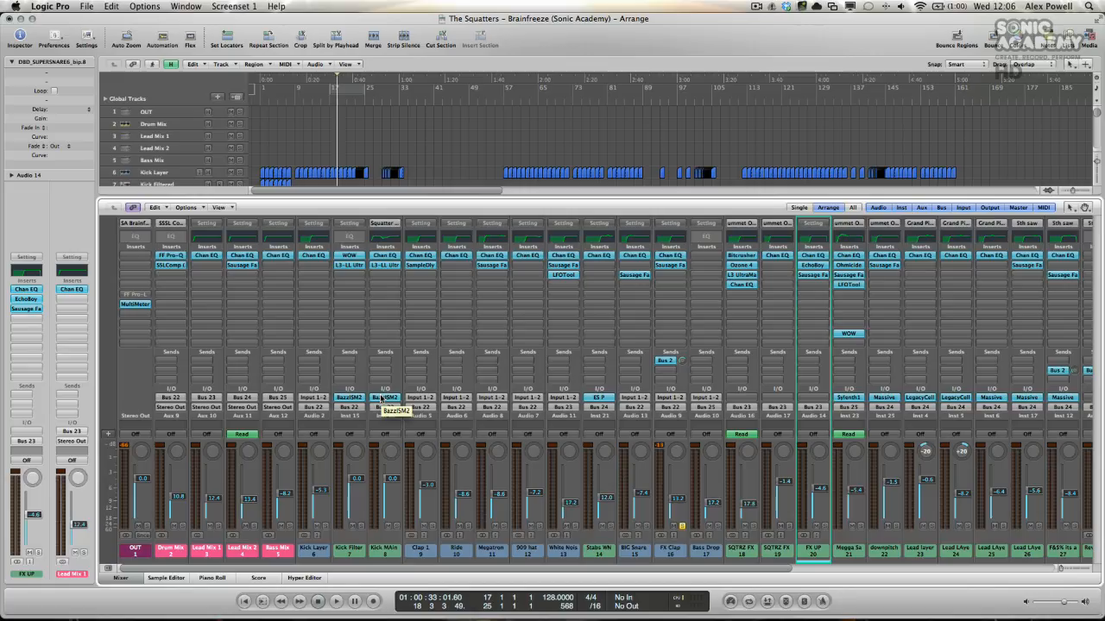
Step: Unsolo the FX Clap channel during playback and check the output level around bars 59 and 97
{"action": "key", "text": "space"}
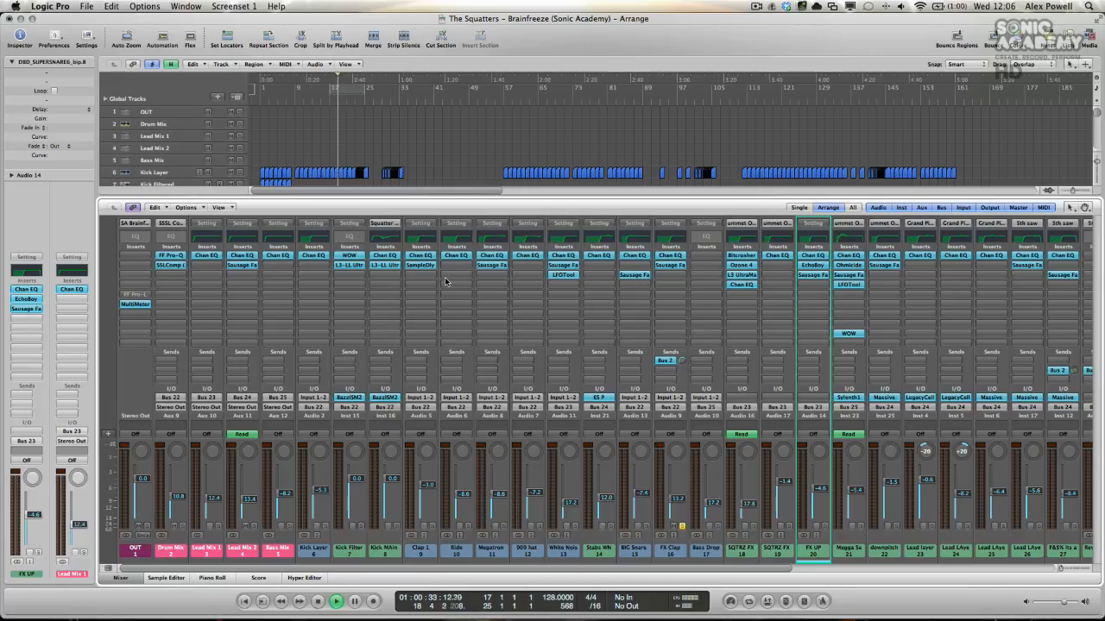
{"action": "left_click", "coordinate": [682, 525]}
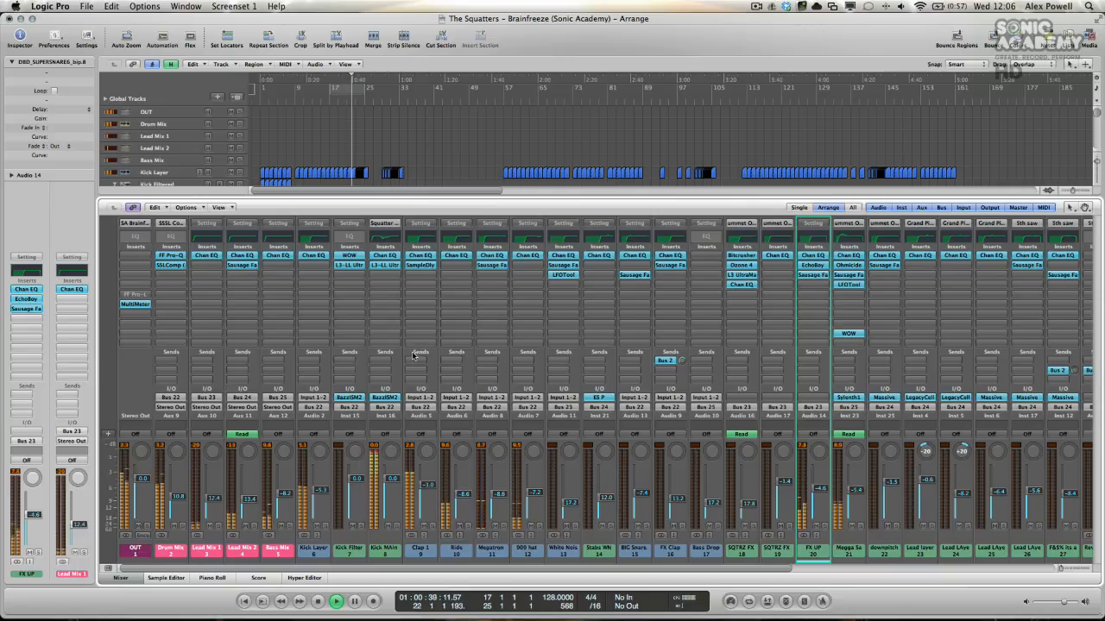
{"action": "left_click", "coordinate": [510, 104]}
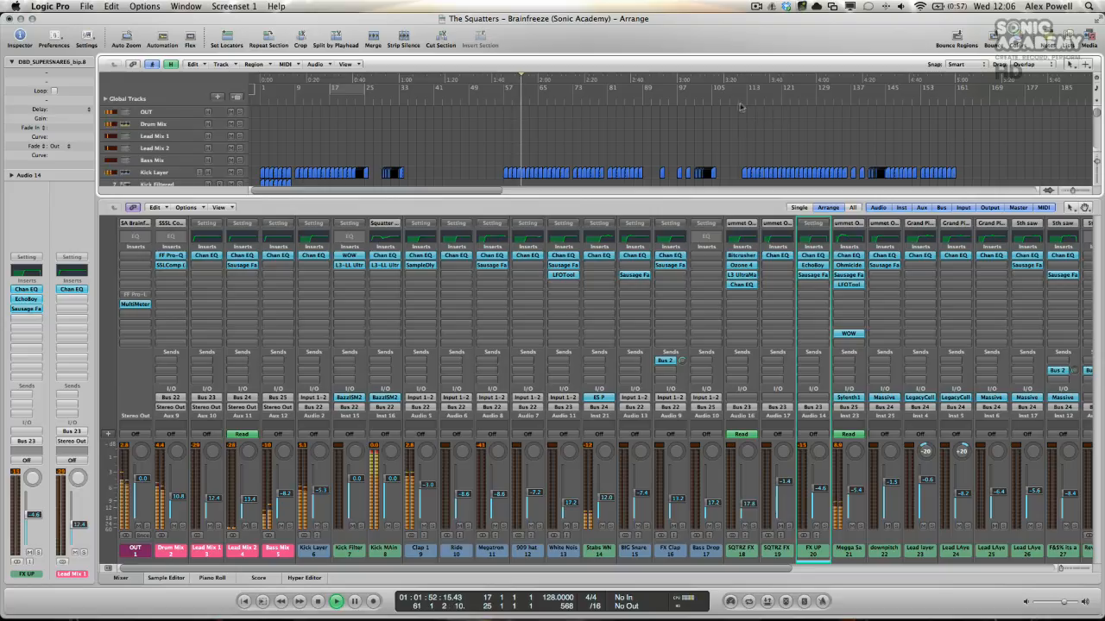
{"action": "left_click", "coordinate": [674, 105]}
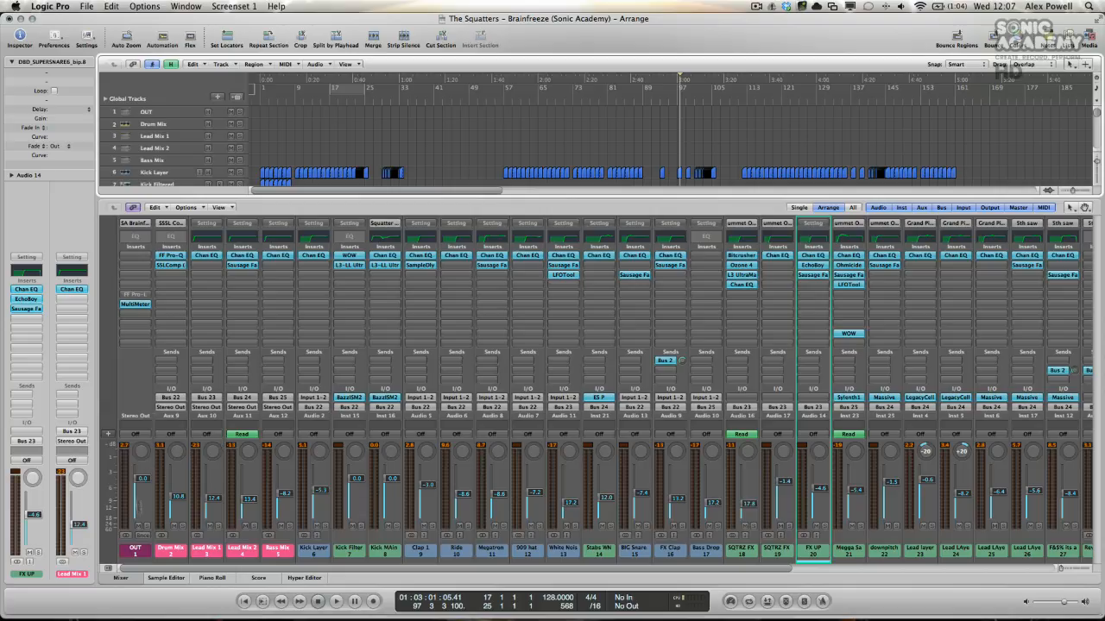
Step: Lower the Drum Mix, Lead Mix 1, Lead Mix 2 and Bass Mix faders together, with Drum Mix at -12.0 dB, and recheck playback
{"action": "left_click_drag", "start_coordinate": [169, 417], "coordinate": [272, 416]}
{"action": "left_click_drag", "start_coordinate": [286, 495], "coordinate": [285, 493]}
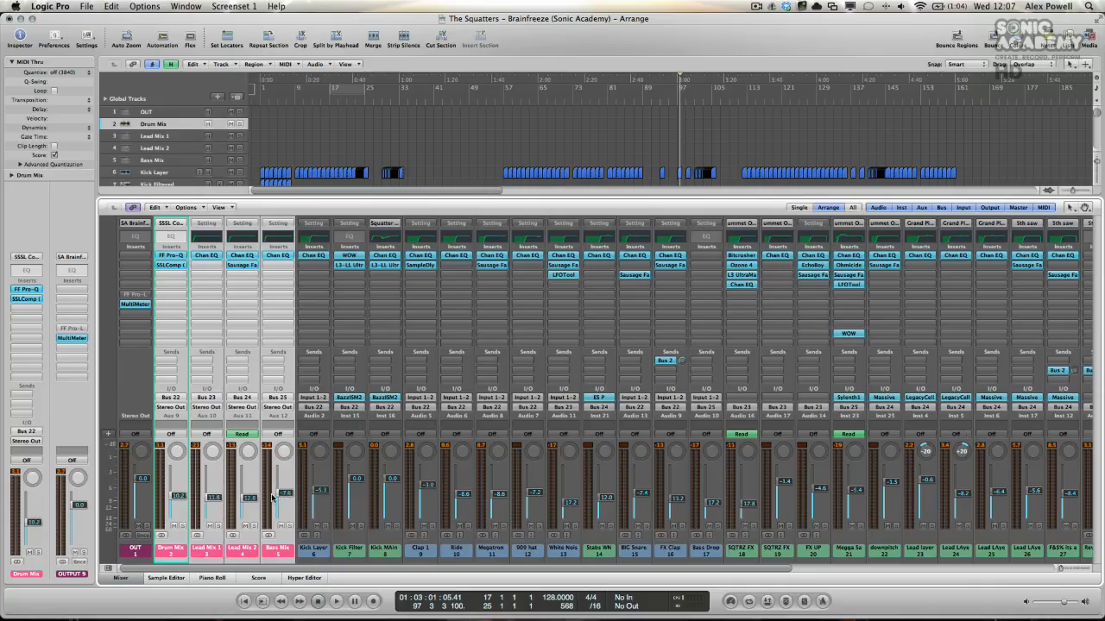
{"action": "mouse_move", "coordinate": [280, 494]}
{"action": "left_mouse_down"}
{"action": "mouse_move", "coordinate": [280, 515]}
{"action": "mouse_move", "coordinate": [281, 496]}
{"action": "left_mouse_up"}
{"action": "left_click", "coordinate": [541, 98]}
{"action": "key", "text": "space"}
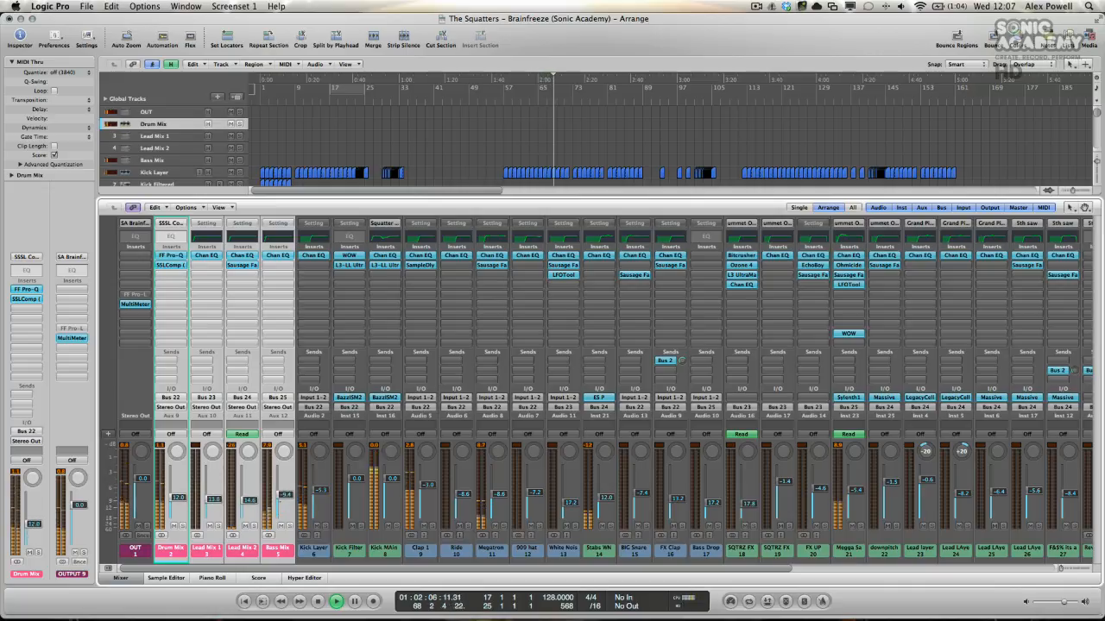
{"action": "left_click", "coordinate": [282, 504]}
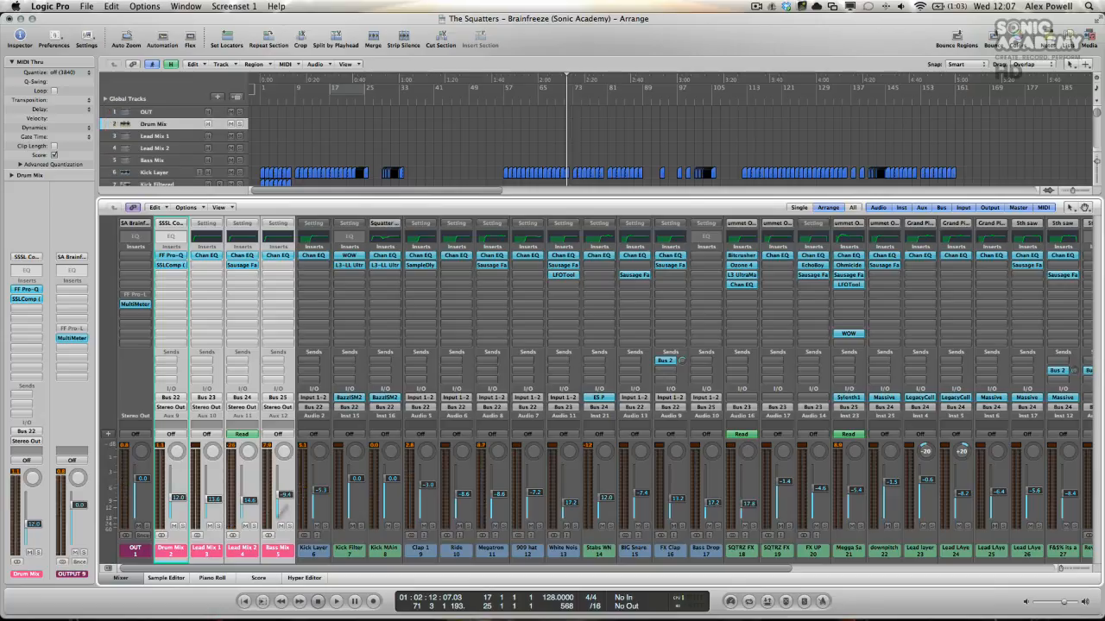
Step: Close the mixer and set the cycle range over the whole arrangement from bar 1 to bar 163
{"action": "left_click", "coordinate": [136, 582]}
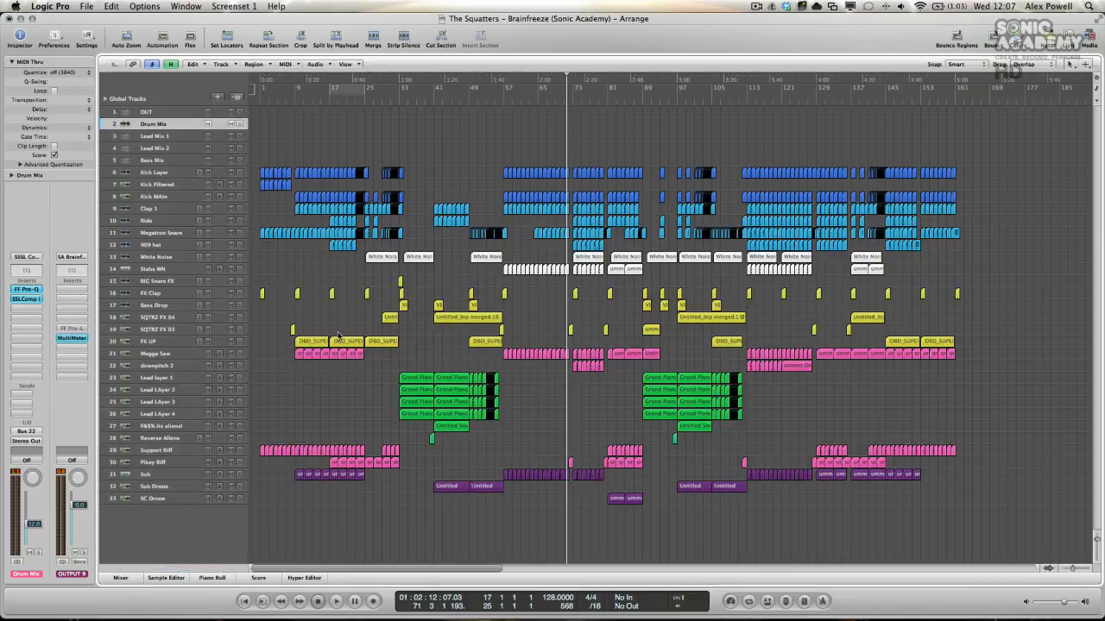
{"action": "left_click_drag", "start_coordinate": [264, 89], "coordinate": [963, 142]}
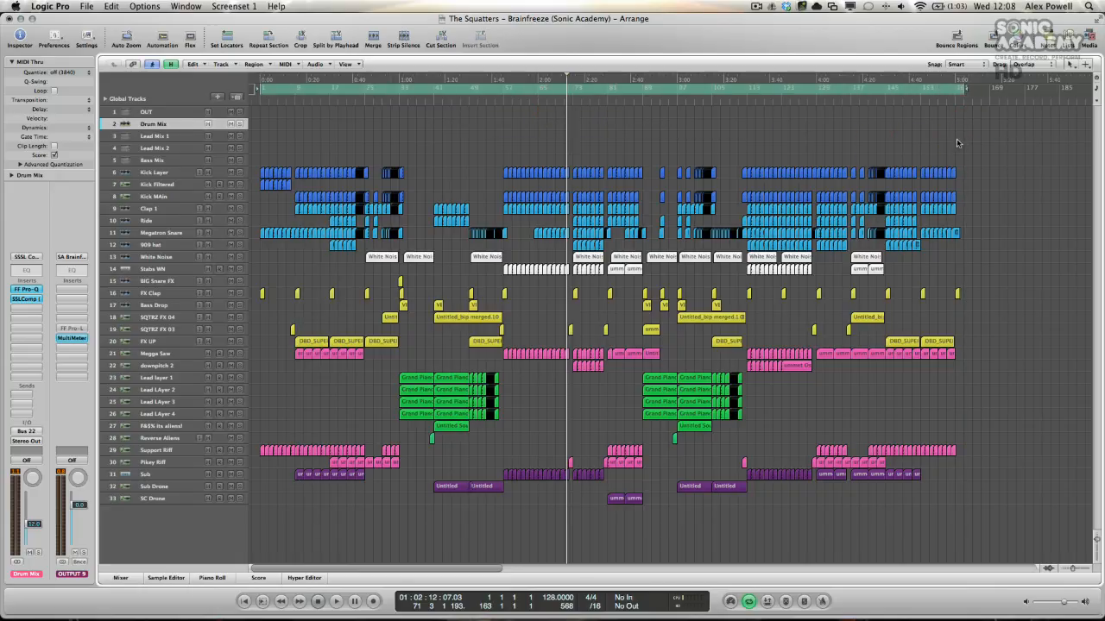
Step: Move the project end marker back to bar 415
{"action": "scroll", "coordinate": [813, 122], "scroll_direction": "right", "scroll_amount": 10}
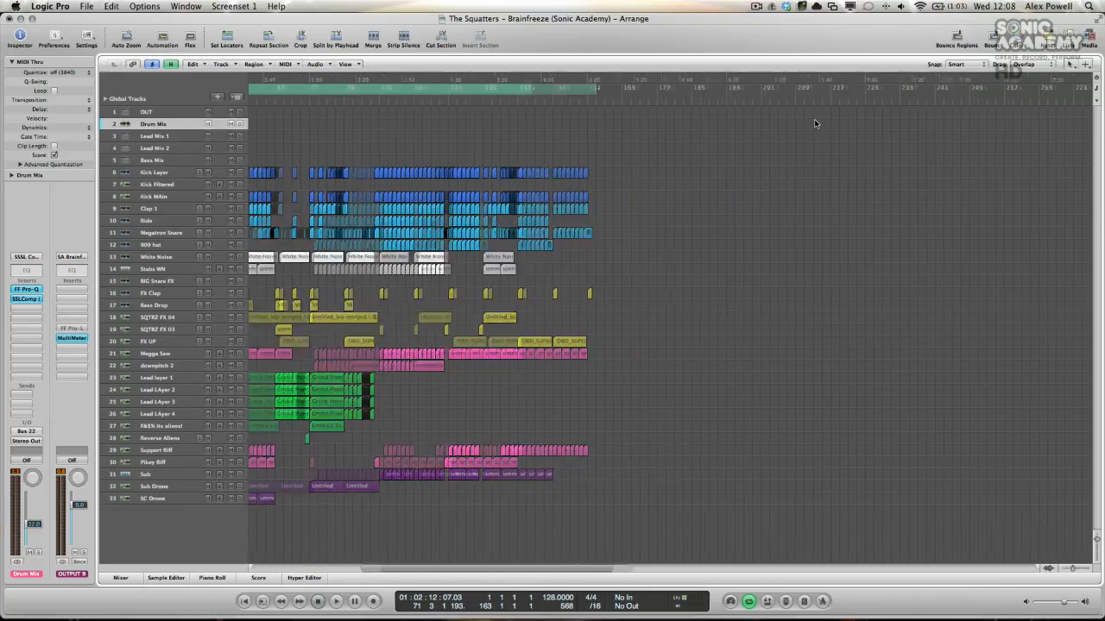
{"action": "scroll", "coordinate": [814, 121], "scroll_direction": "right", "scroll_amount": 12}
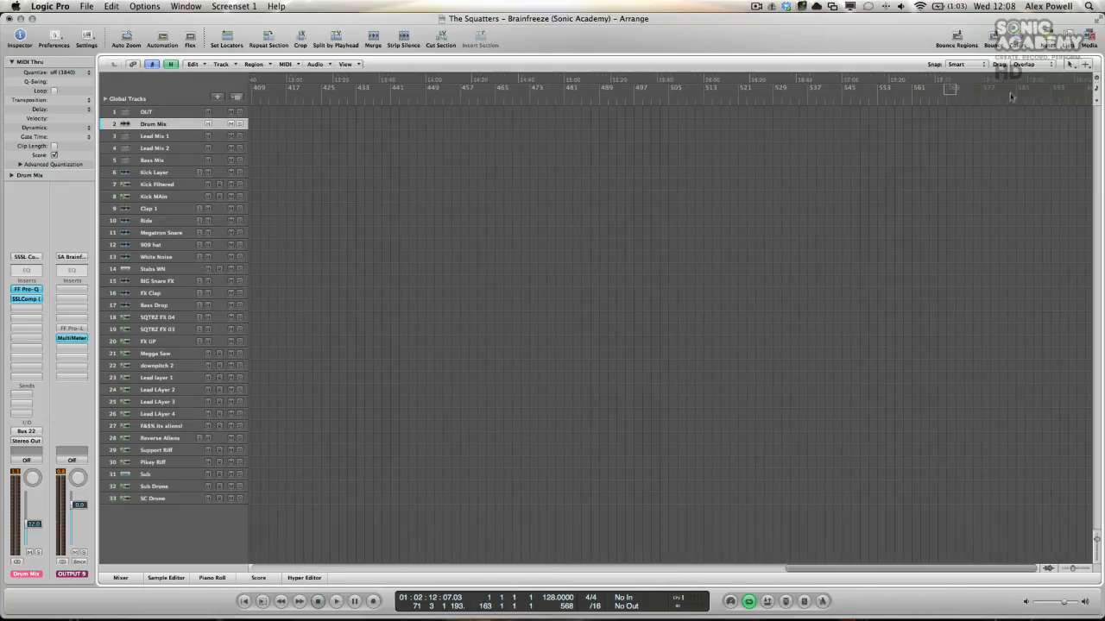
{"action": "left_click_drag", "start_coordinate": [950, 89], "coordinate": [377, 89]}
{"action": "left_click_drag", "start_coordinate": [309, 92], "coordinate": [294, 90]}
{"action": "scroll", "coordinate": [337, 115], "scroll_direction": "left", "scroll_amount": 15}
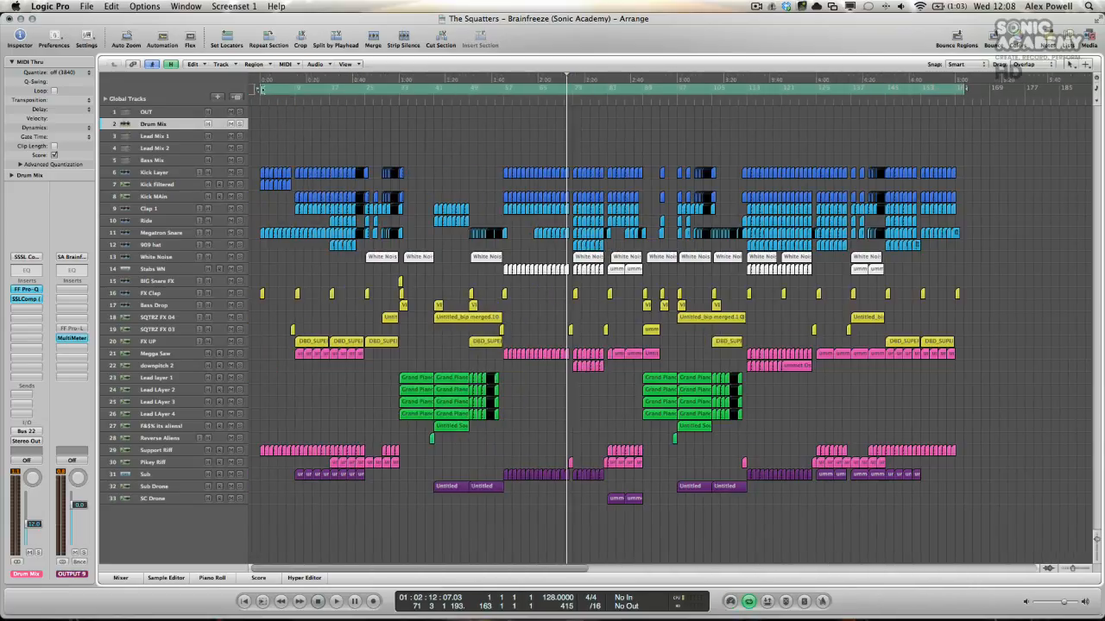
Step: Play the tail of the last sounds from bar 161 with cycle mode off and re-enable the cycle range
{"action": "left_click", "coordinate": [956, 102]}
{"action": "key", "text": "ctrl+Right"}
{"action": "key", "text": "ctrl+Right"}
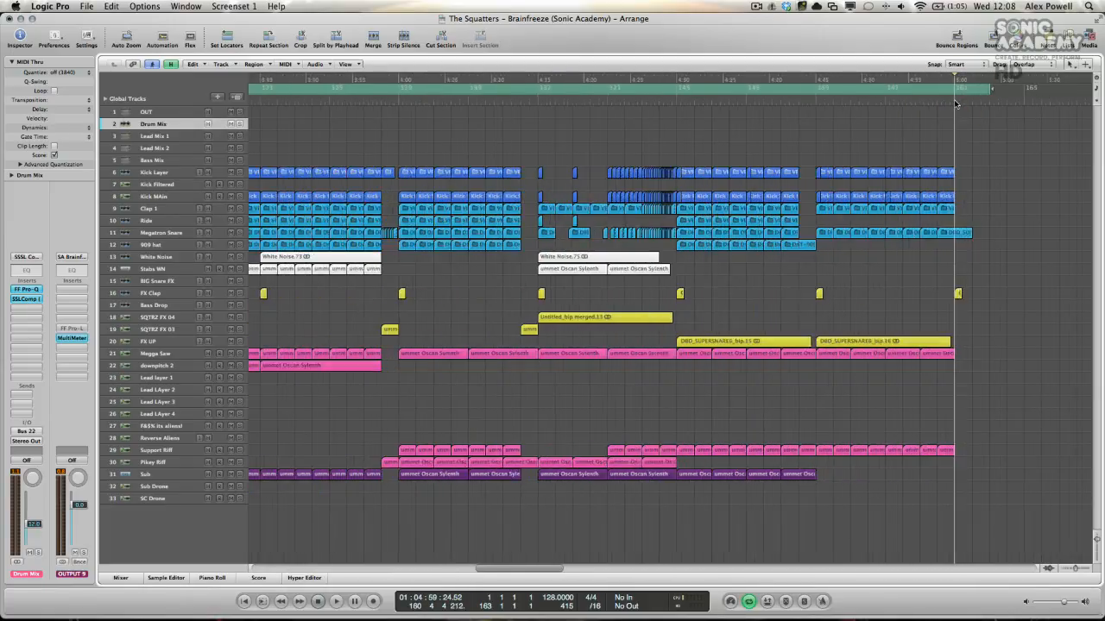
{"action": "left_click", "coordinate": [959, 90]}
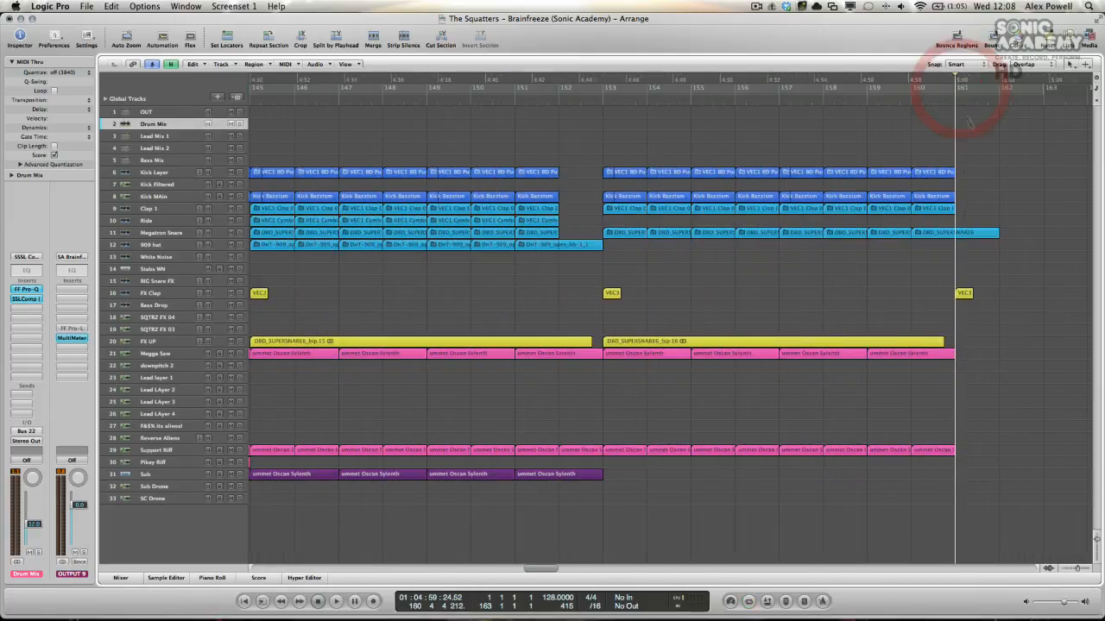
{"action": "key", "text": "space"}
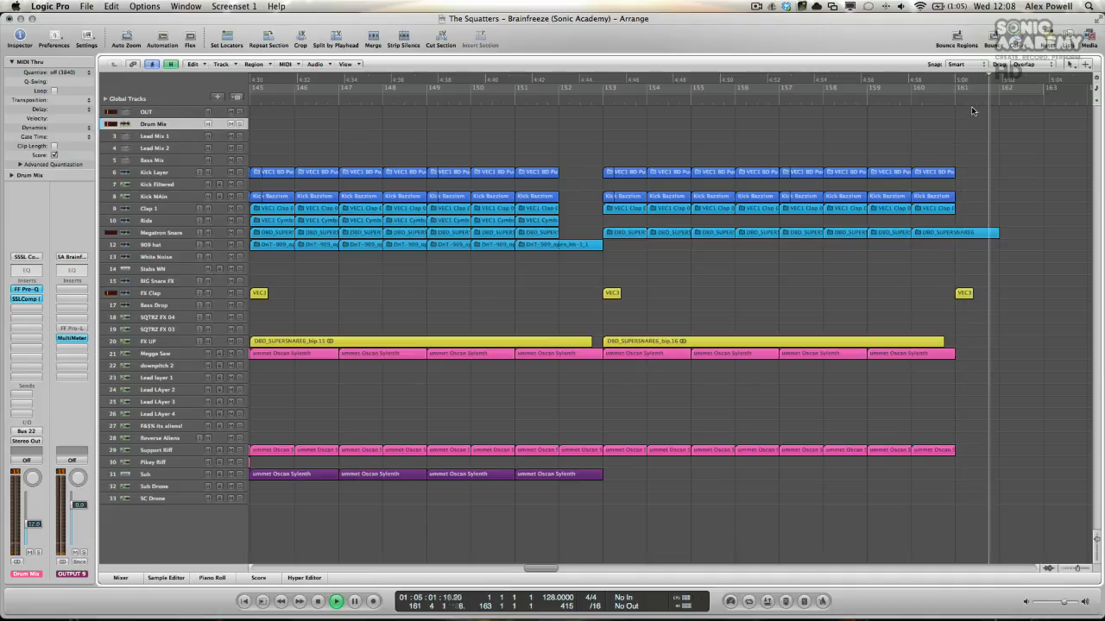
{"action": "key", "text": "space"}
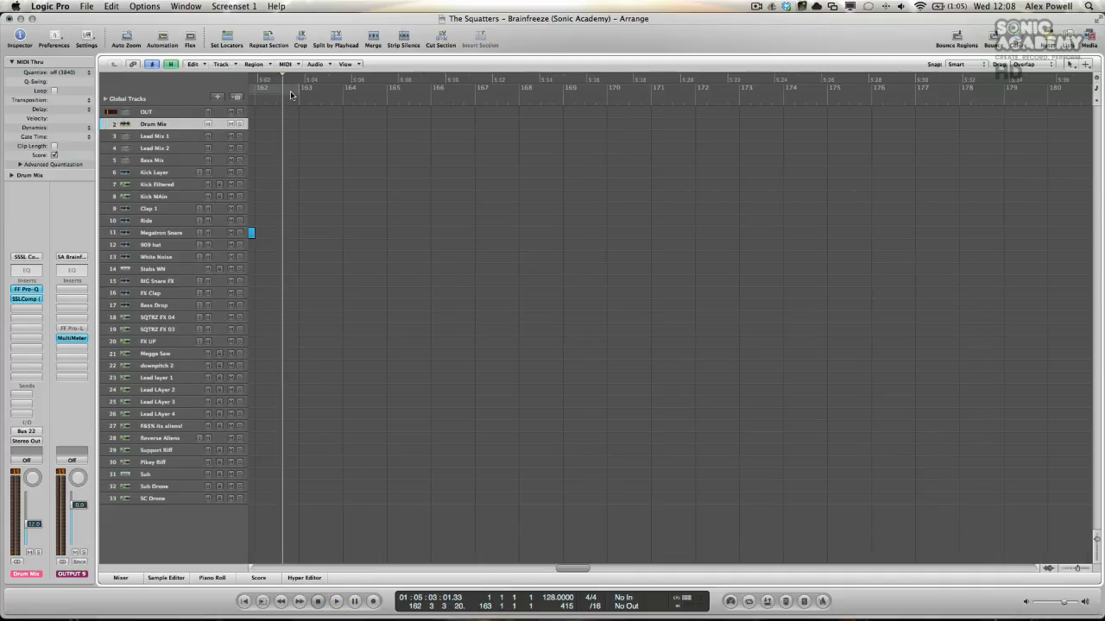
{"action": "left_click", "coordinate": [294, 89]}
Step: Play the opening of the arrangement from the cycle start at bar 1
{"action": "scroll", "coordinate": [369, 103], "scroll_direction": "left", "scroll_amount": 15}
{"action": "scroll", "coordinate": [366, 100], "scroll_direction": "left", "scroll_amount": 20}
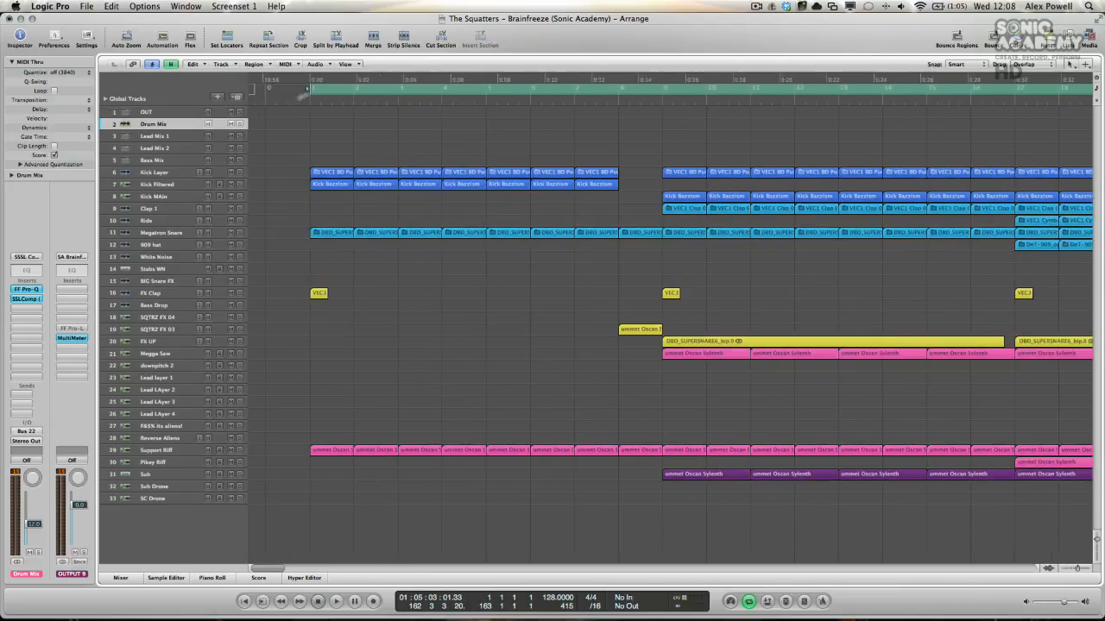
{"action": "key", "text": "space"}
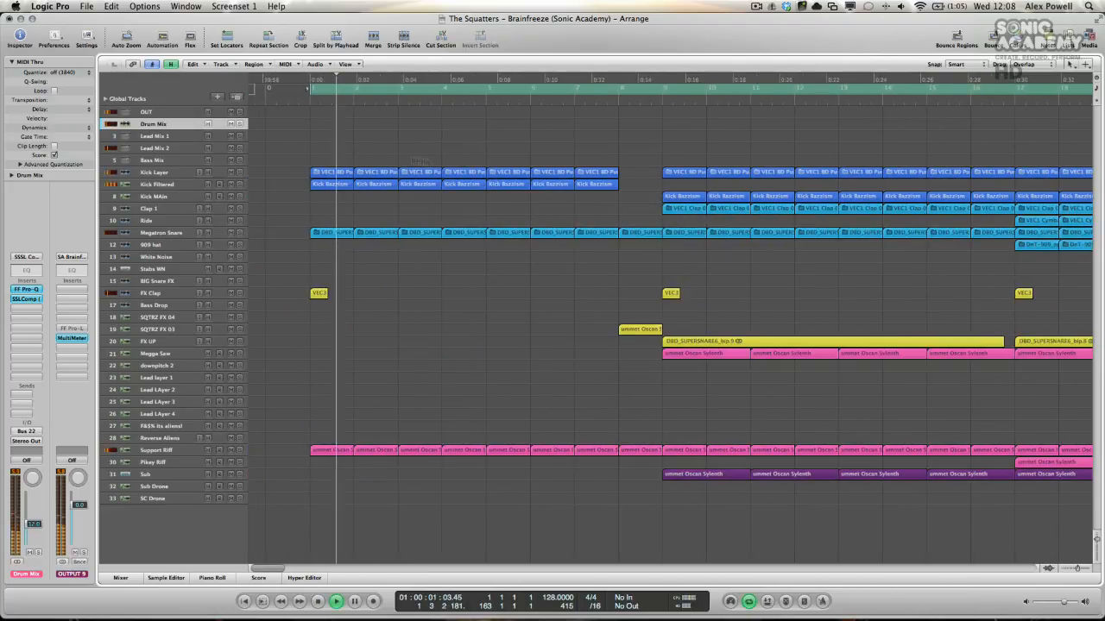
{"action": "key", "text": "space"}
Step: Examine the full arrangement against the cycle range, from the first region to beyond the last one
{"action": "key", "text": "super+Left"}
{"action": "key", "text": "super+Left"}
{"action": "key", "text": "super+Left"}
{"action": "key", "text": "super+Left"}
{"action": "key", "text": "super+Left"}
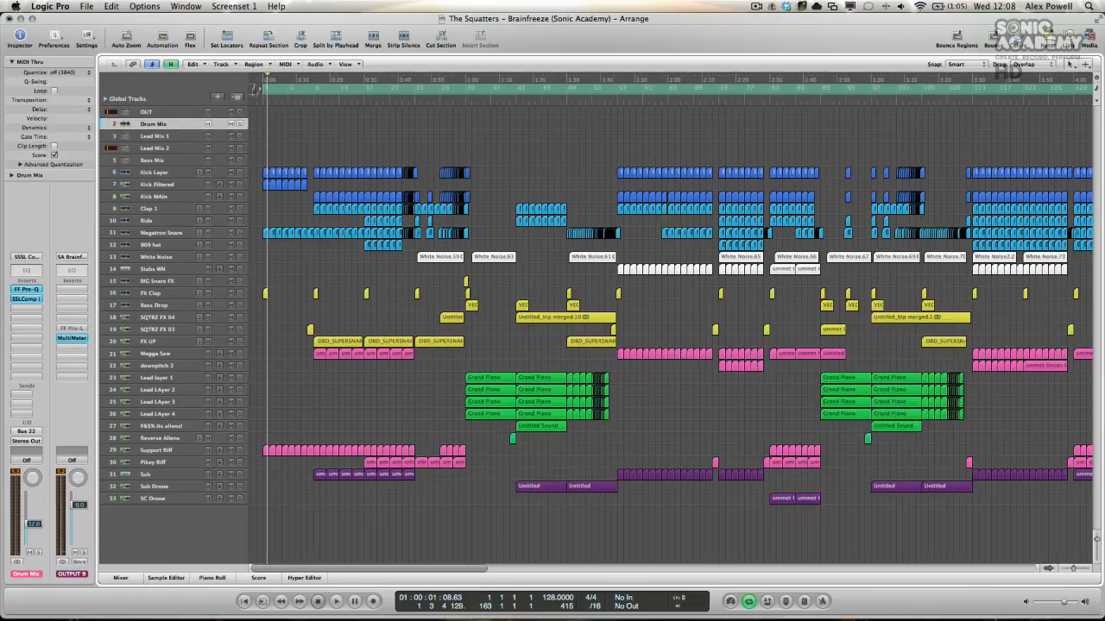
{"action": "scroll", "coordinate": [434, 101], "scroll_direction": "right", "scroll_amount": 10}
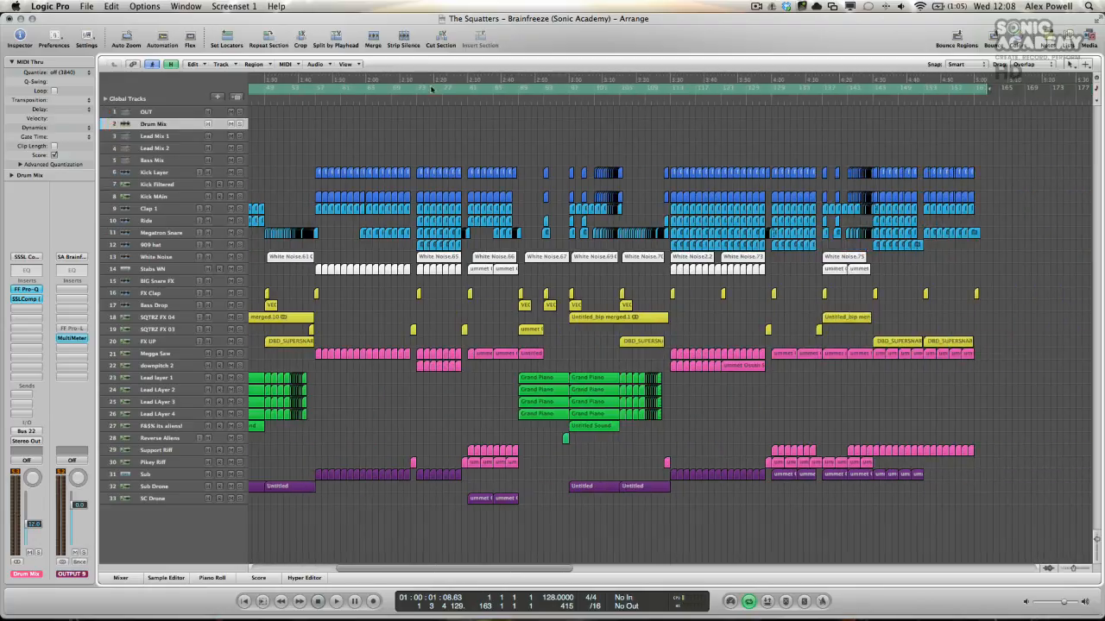
{"action": "scroll", "coordinate": [552, 106], "scroll_direction": "right", "scroll_amount": 8}
{"action": "scroll", "coordinate": [742, 267], "scroll_direction": "right", "scroll_amount": 11}
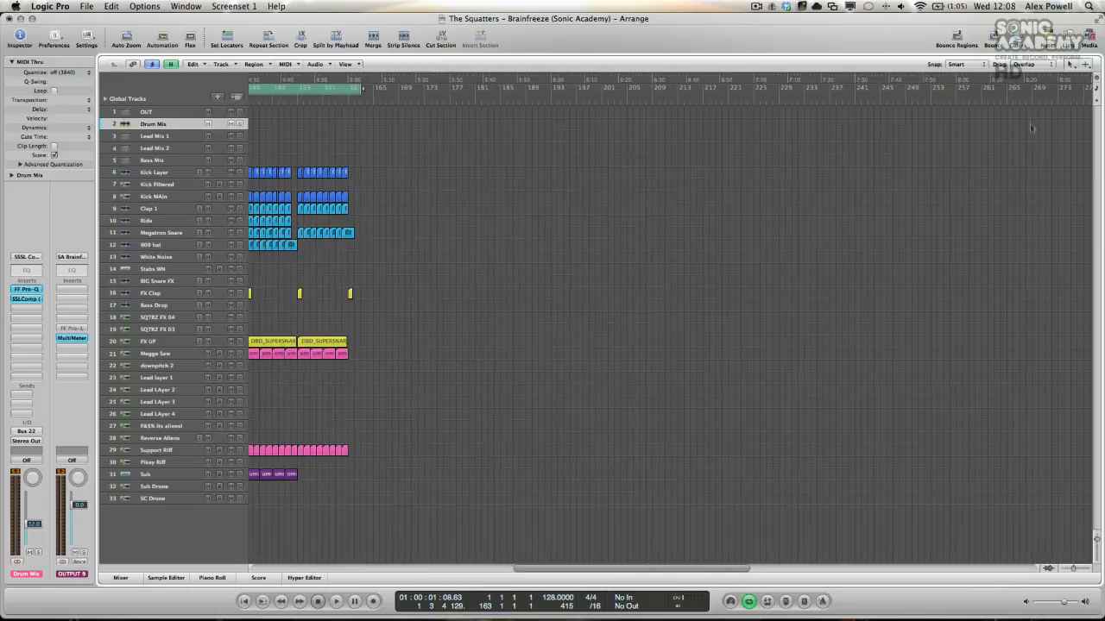
{"action": "scroll", "coordinate": [881, 181], "scroll_direction": "left", "scroll_amount": 20}
{"action": "scroll", "coordinate": [880, 183], "scroll_direction": "down", "scroll_amount": 3}
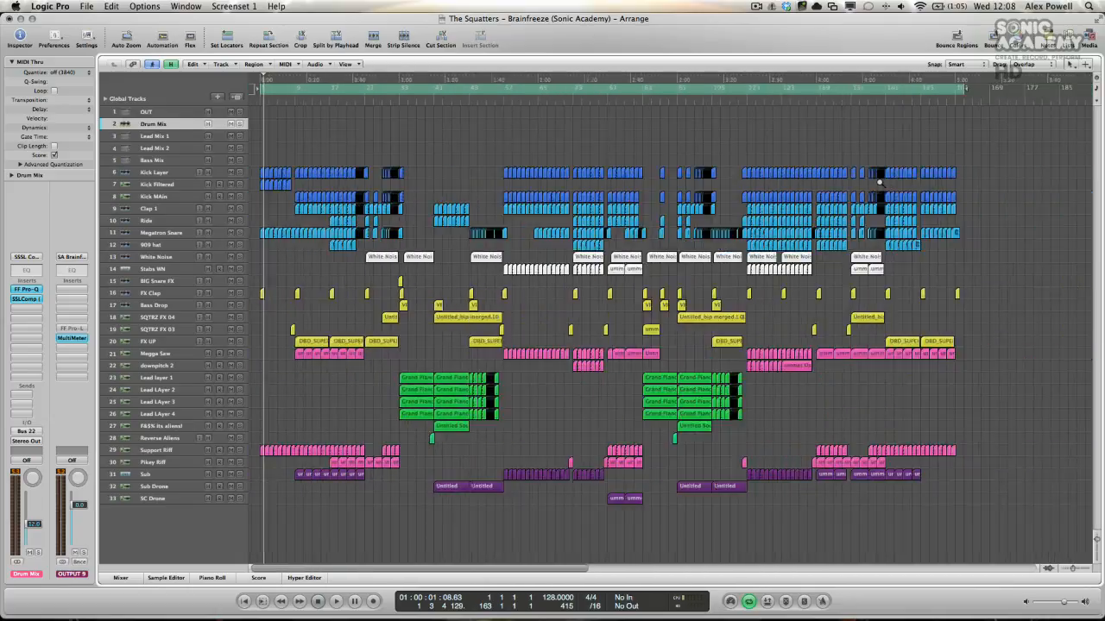
{"action": "scroll", "coordinate": [880, 182], "scroll_direction": "down", "scroll_amount": 2}
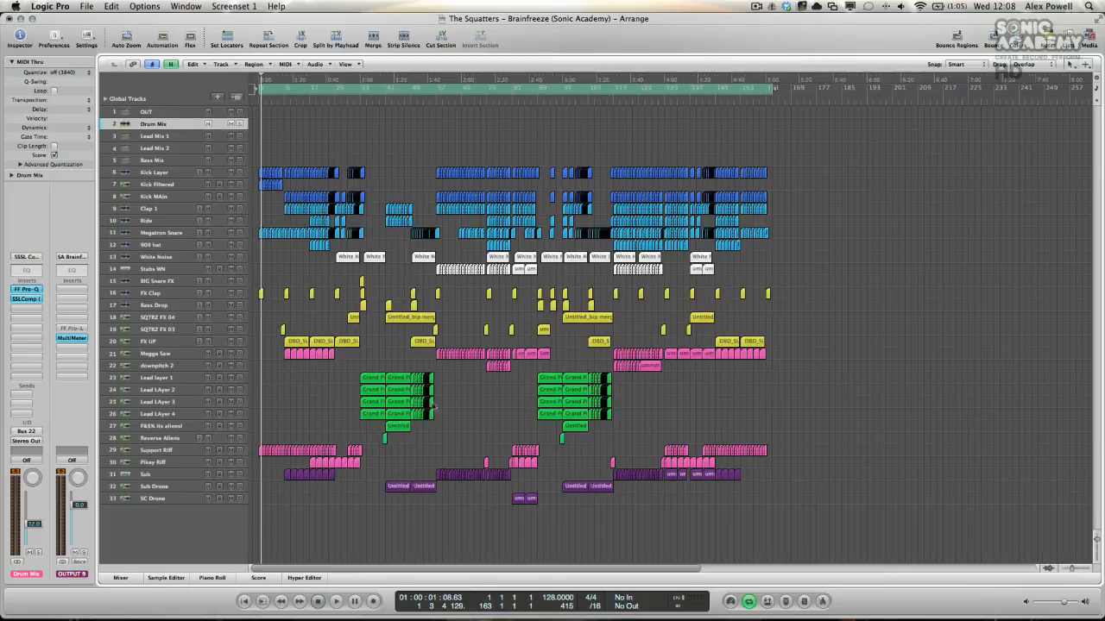
Step: Open the mixer and locate the project's Bounce command without starting a bounce
{"action": "left_click", "coordinate": [121, 578]}
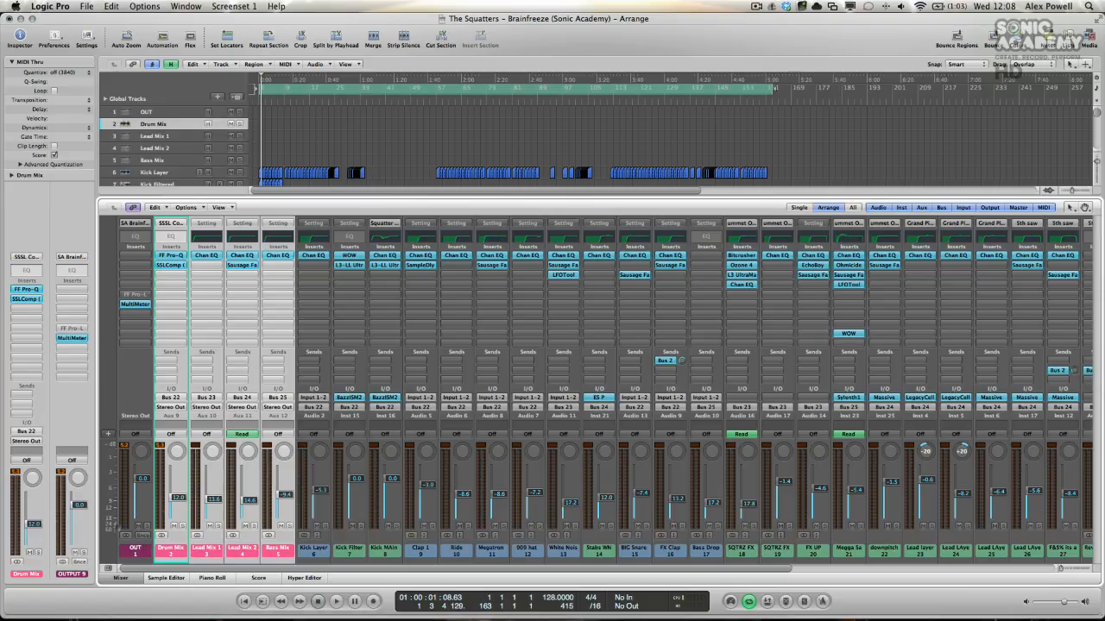
{"action": "left_click", "coordinate": [87, 6]}
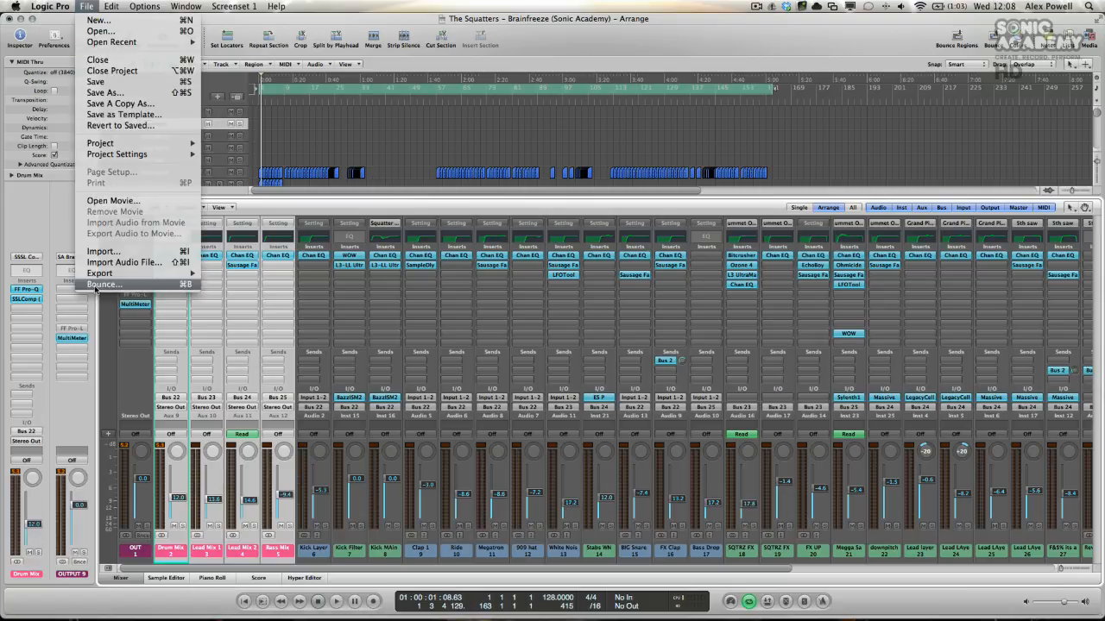
{"action": "left_click", "coordinate": [135, 397]}
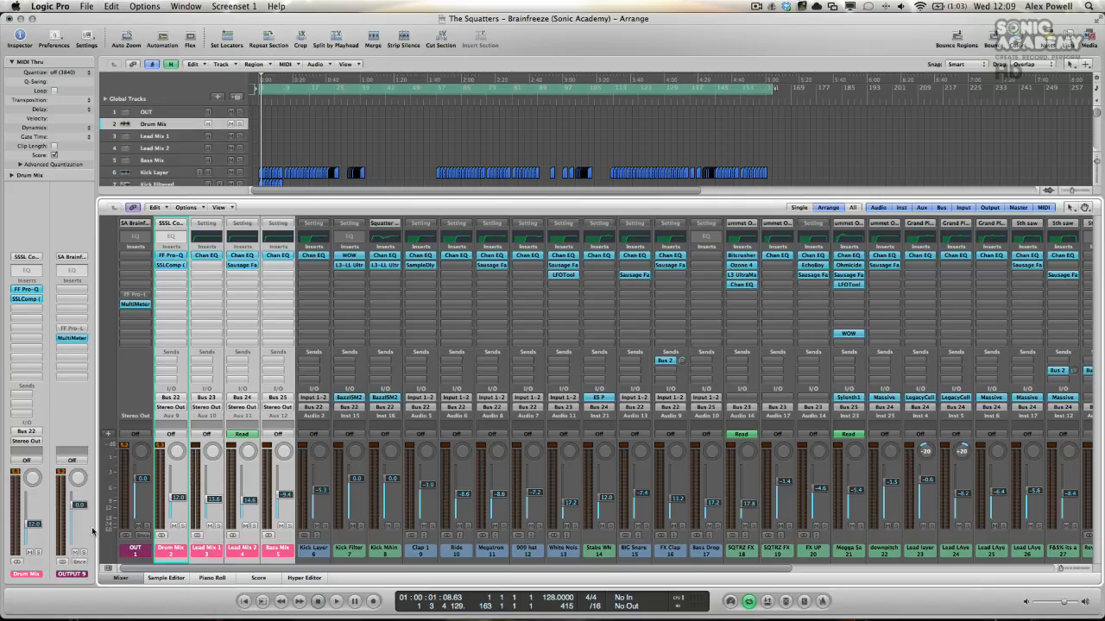
Step: Start a bounce of the OUT channel into the Bounces folder and name the file The Squatters - Brainfreeze UM24
{"action": "left_click", "coordinate": [144, 537]}
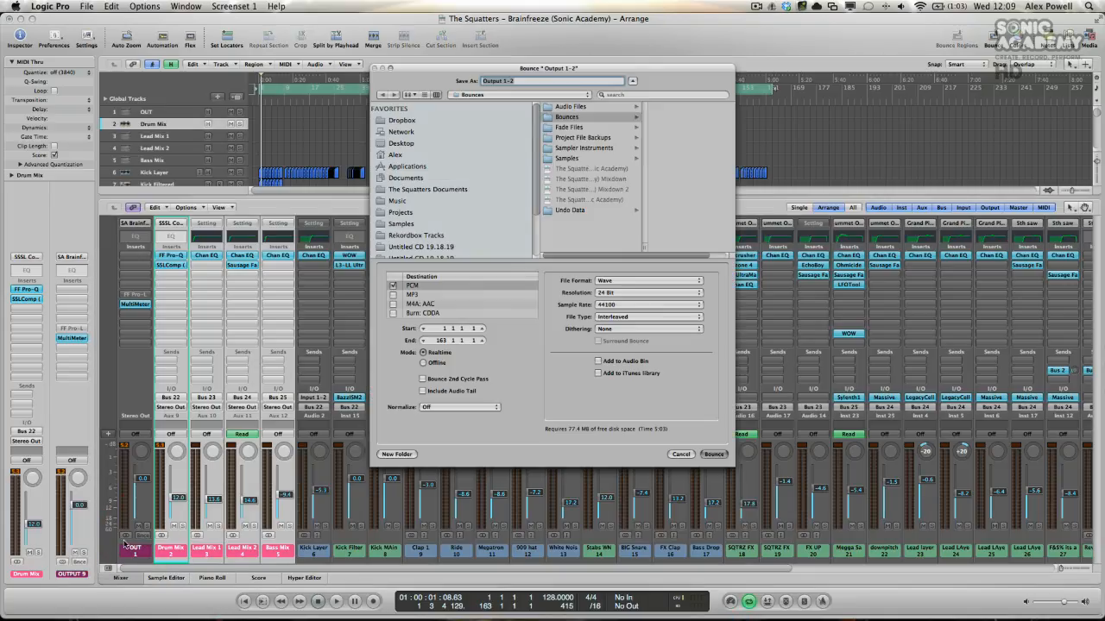
{"action": "left_click", "coordinate": [575, 118]}
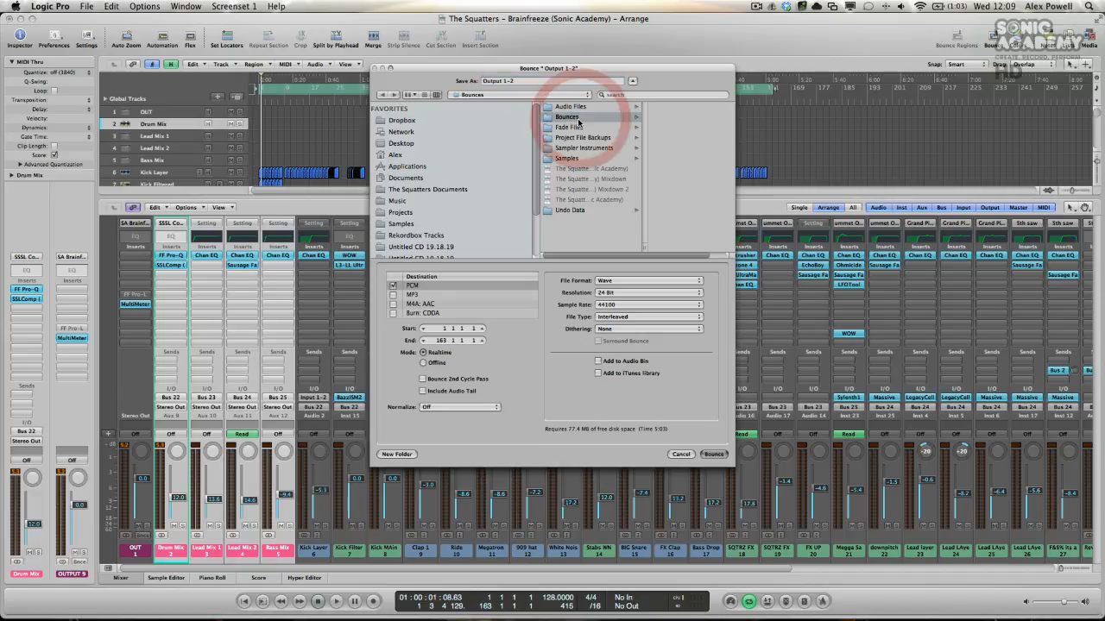
{"action": "left_click", "coordinate": [536, 80]}
{"action": "triple_click", "coordinate": [536, 80]}
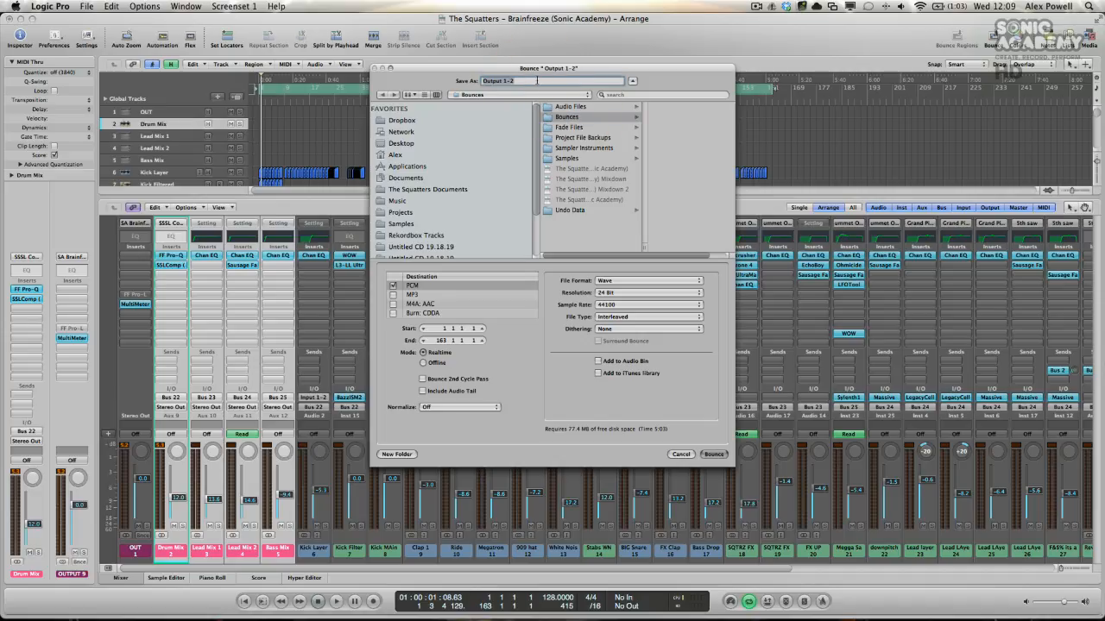
{"action": "type", "text": "The Sqw"}
{"action": "type", "text": "atters"}
{"action": "key", "text": "BackSpace"}
{"action": "key", "text": "BackSpace"}
{"action": "key", "text": "BackSpace"}
{"action": "key", "text": "BackSpace"}
{"action": "key", "text": "BackSpace"}
{"action": "key", "text": "BackSpace"}
{"action": "key", "text": "BackSpace"}
{"action": "type", "text": "uatters - Brainfreeze LM"}
{"action": "scroll", "coordinate": [520, 121], "scroll_direction": "down", "scroll_amount": 1}
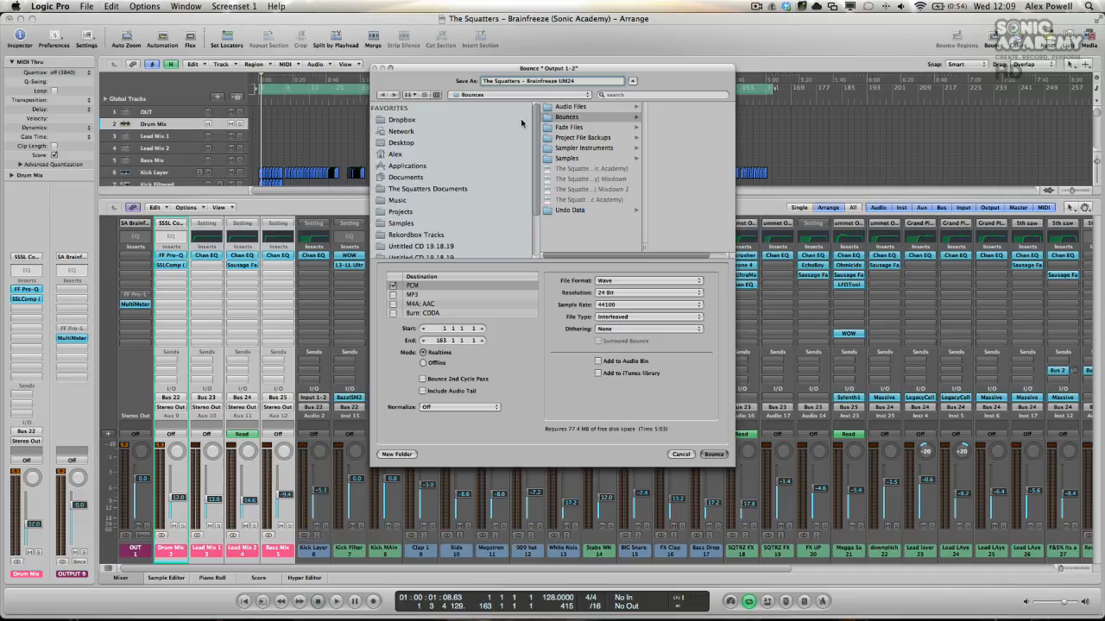
Step: Select PCM as the bounce destination, with Wave as the file format and 24 Bit resolution
{"action": "left_click", "coordinate": [394, 287]}
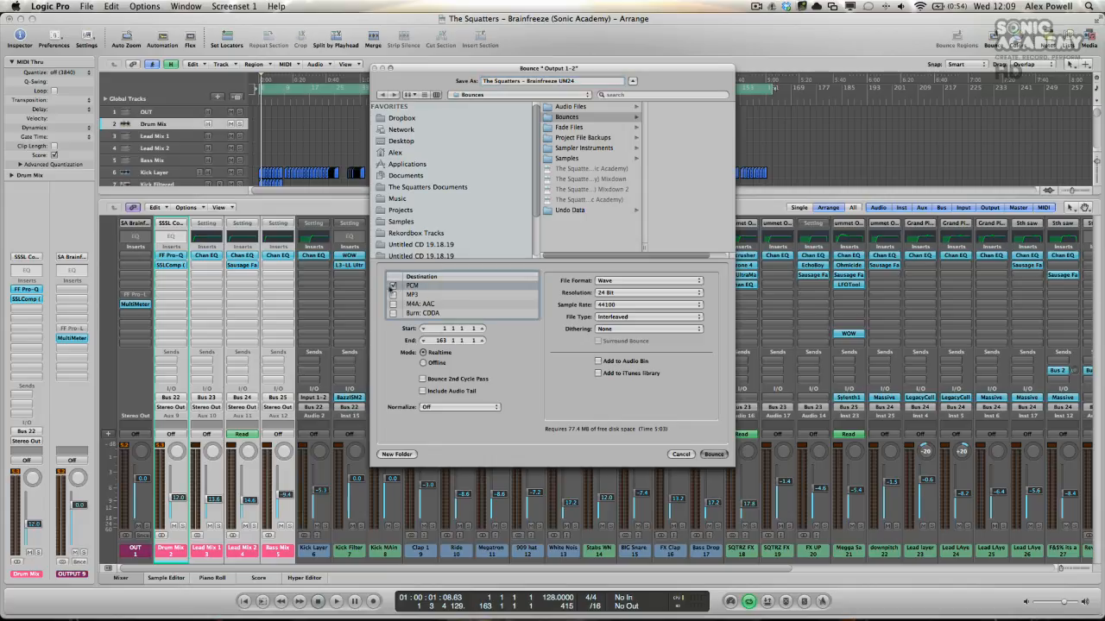
{"action": "left_click", "coordinate": [631, 282]}
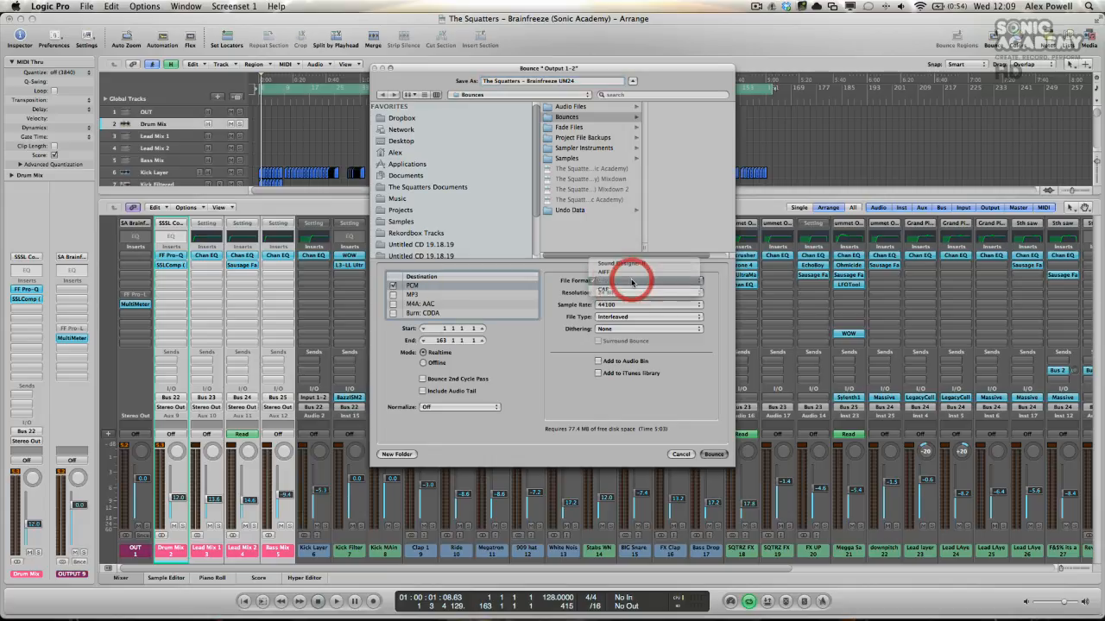
{"action": "left_click", "coordinate": [631, 282]}
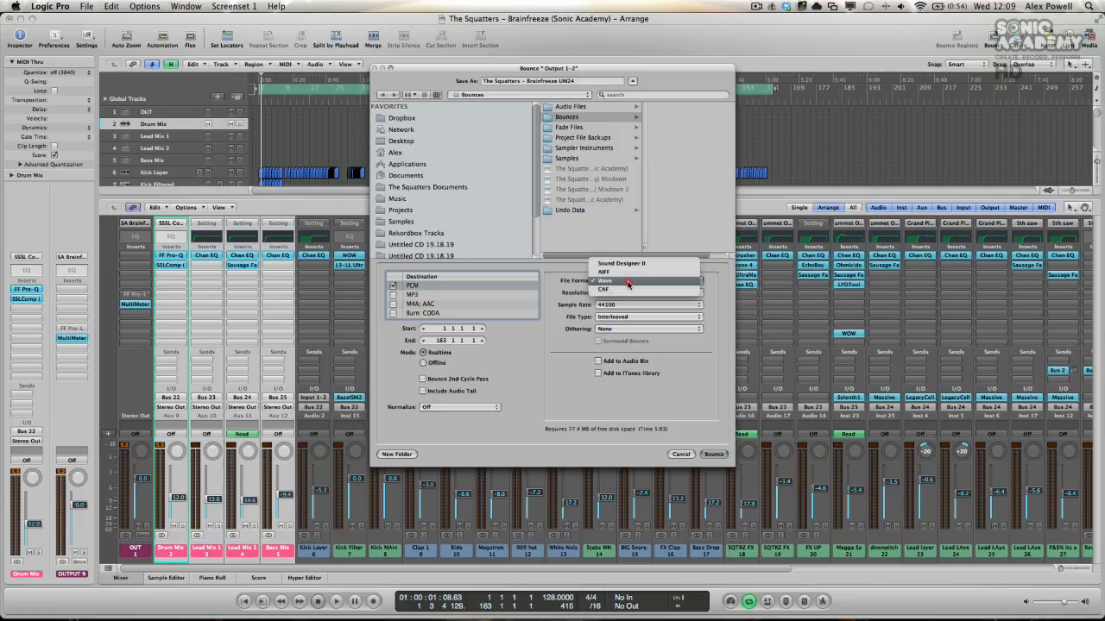
{"action": "left_click", "coordinate": [627, 281]}
{"action": "left_click", "coordinate": [632, 294]}
{"action": "left_click", "coordinate": [632, 294]}
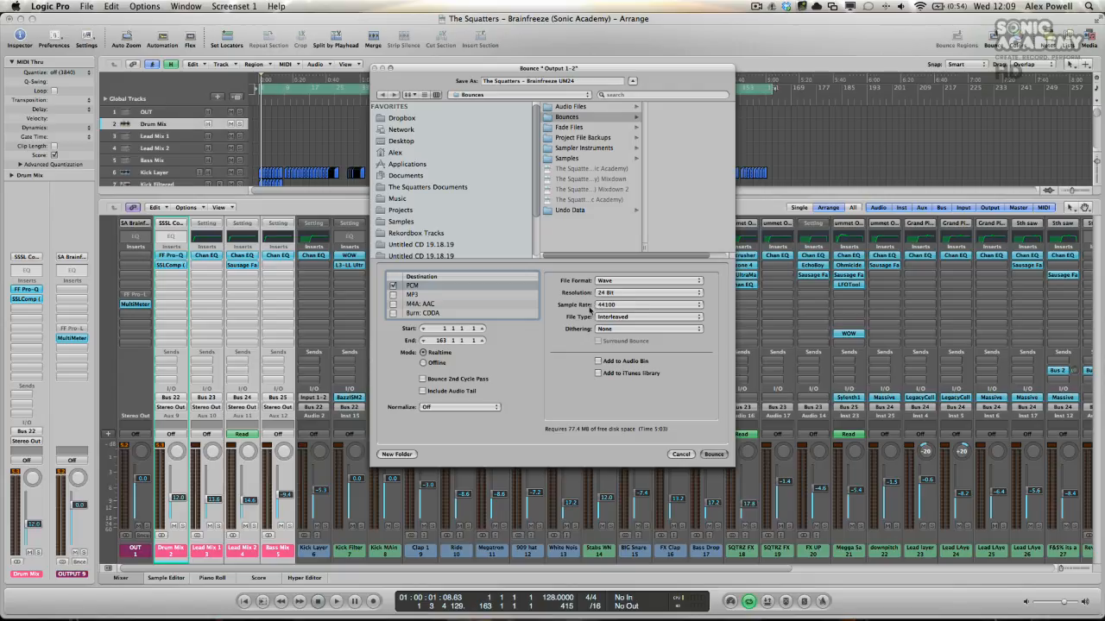
Step: Set the bounce's file type to Interleaved, dithering to None and normalizing to Off
{"action": "left_click", "coordinate": [618, 318]}
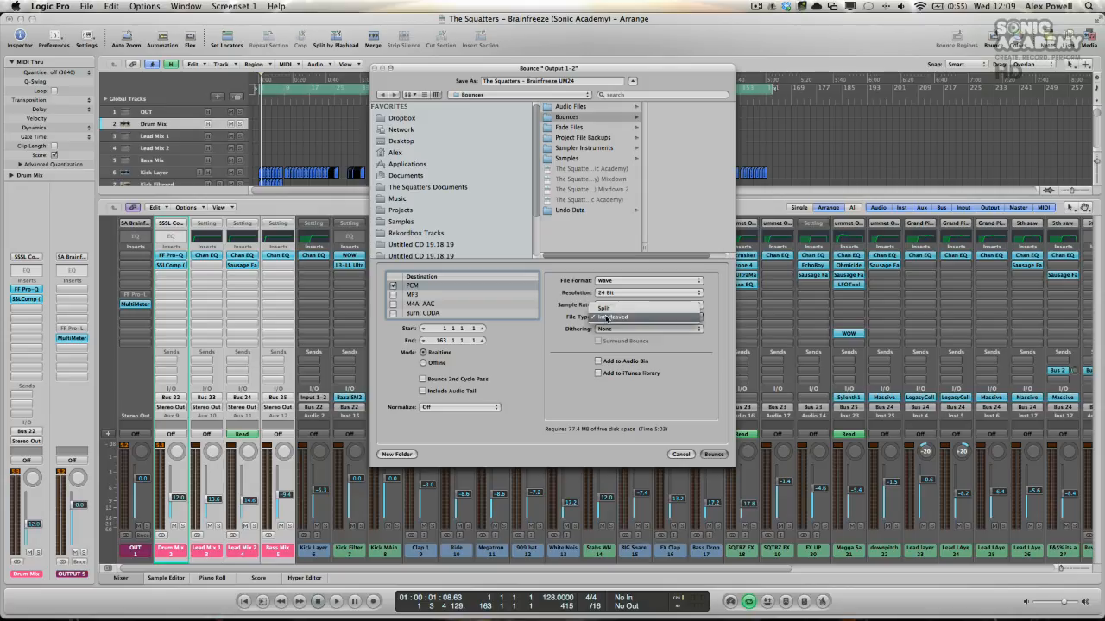
{"action": "left_click", "coordinate": [616, 318]}
{"action": "left_click", "coordinate": [618, 333]}
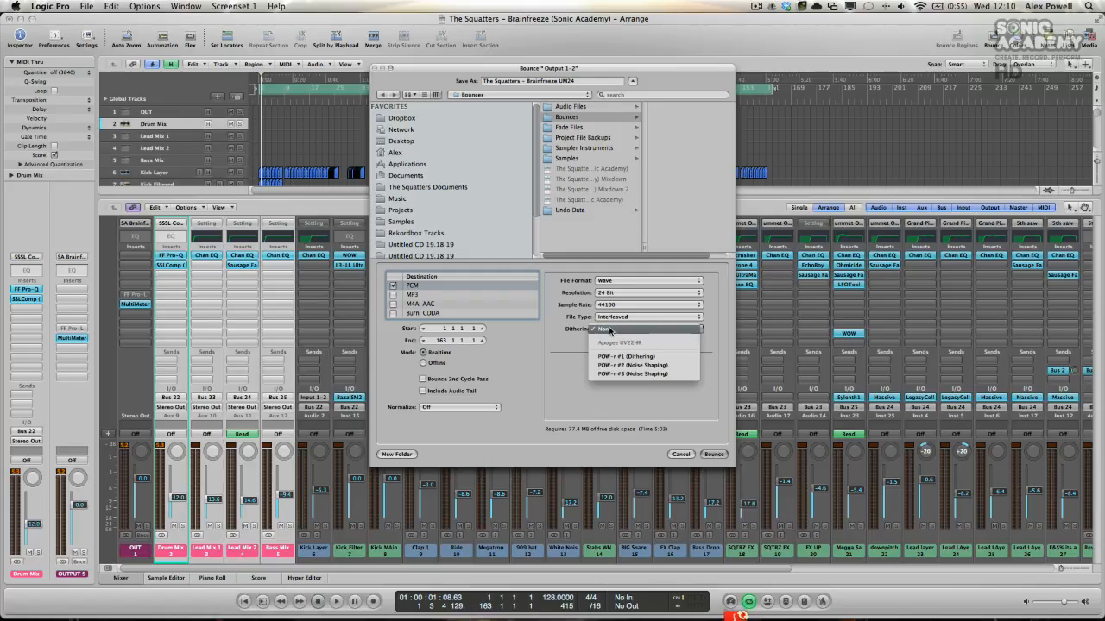
{"action": "left_click", "coordinate": [609, 329]}
{"action": "left_click", "coordinate": [443, 407]}
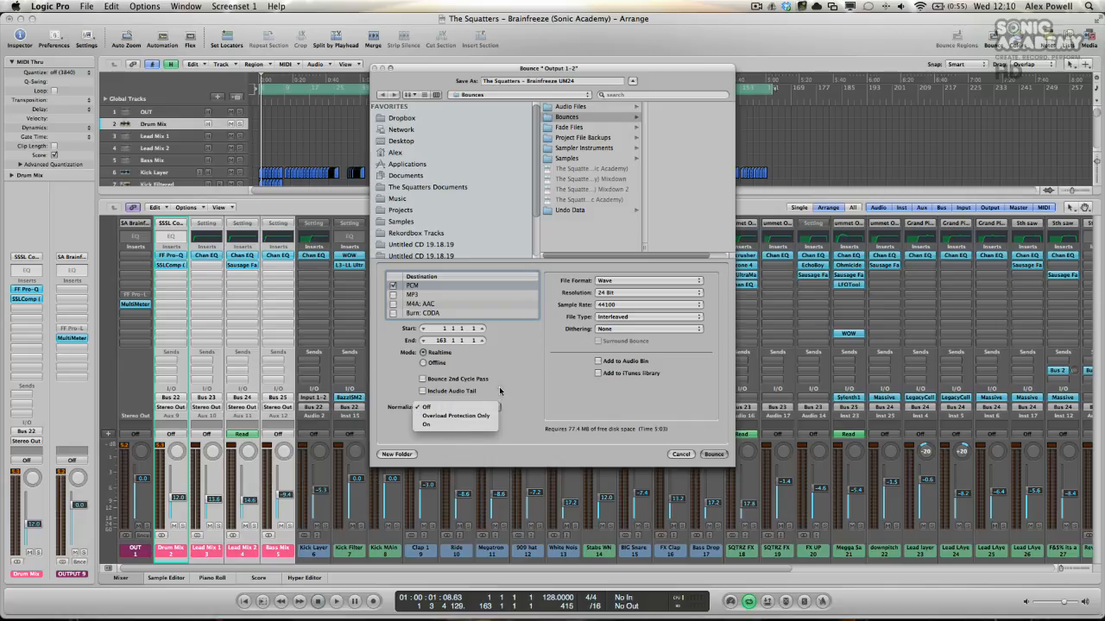
{"action": "left_click", "coordinate": [458, 406]}
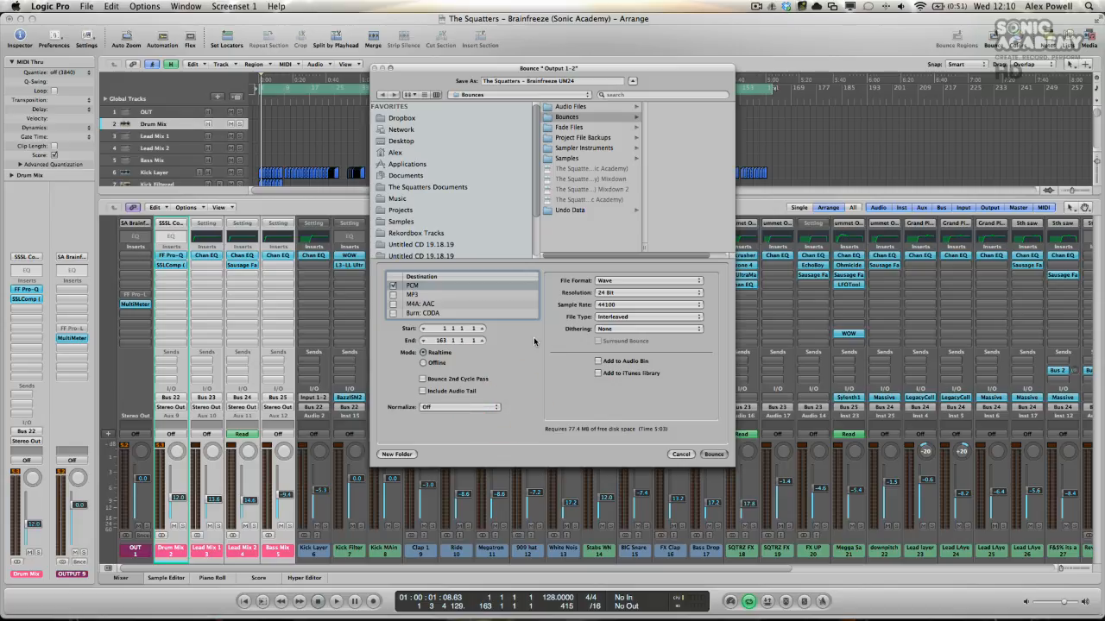